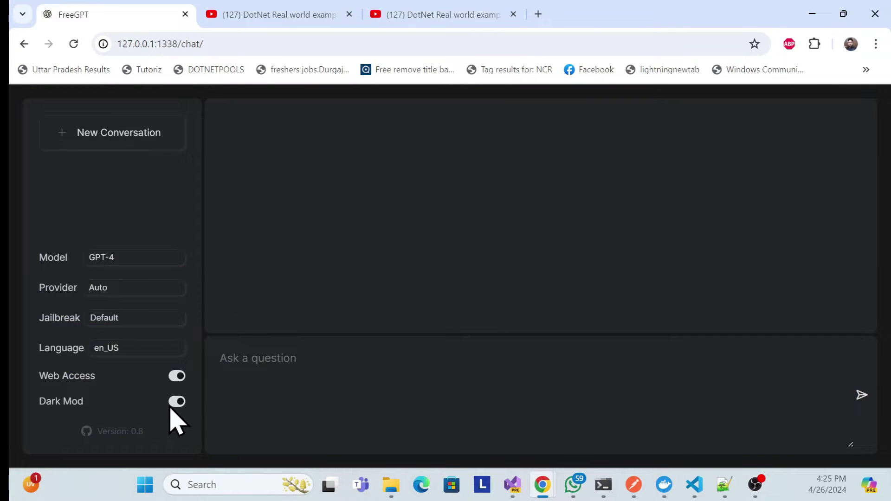
Toggle the dark mode setting off and on again, and look over the options in the Model list.
{"action": "left_click", "coordinate": [173, 403]}
{"action": "left_click", "coordinate": [174, 404]}
{"action": "left_click", "coordinate": [142, 259]}
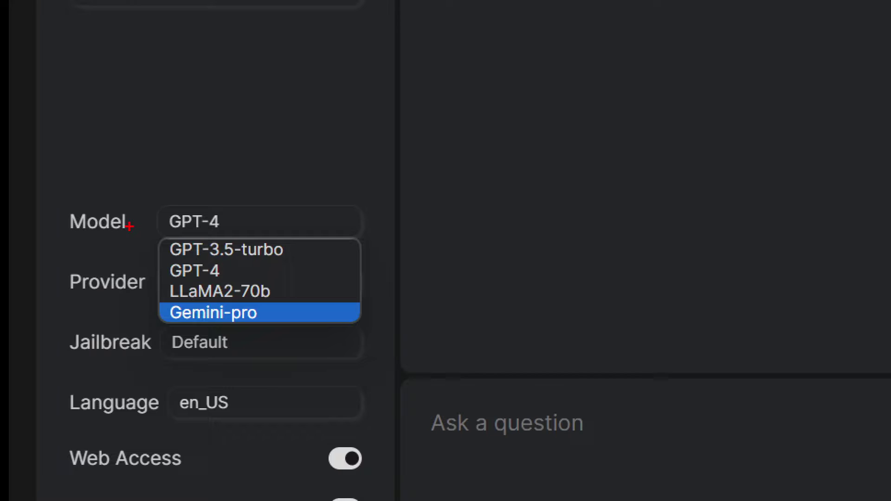
{"action": "mouse_move", "coordinate": [152, 186]}
{"action": "left_mouse_down"}
{"action": "mouse_move", "coordinate": [217, 267]}
{"action": "mouse_move", "coordinate": [382, 326]}
{"action": "left_mouse_up"}
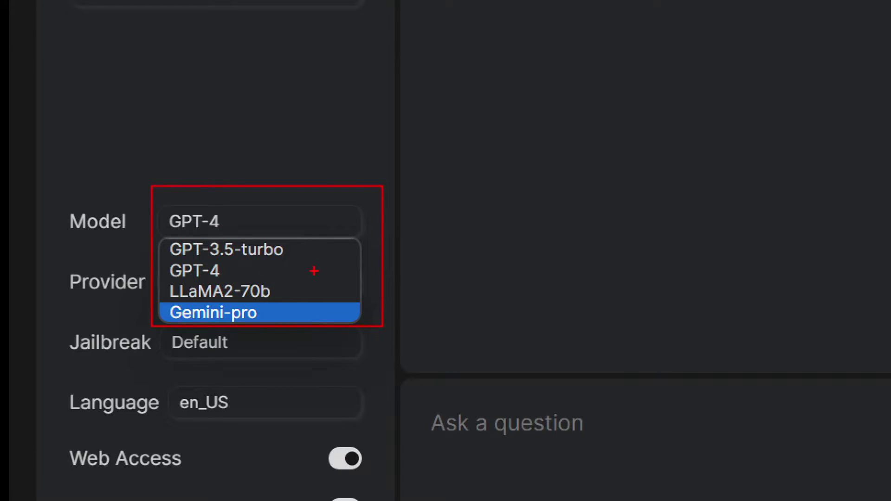
{"action": "key", "text": "Escape"}
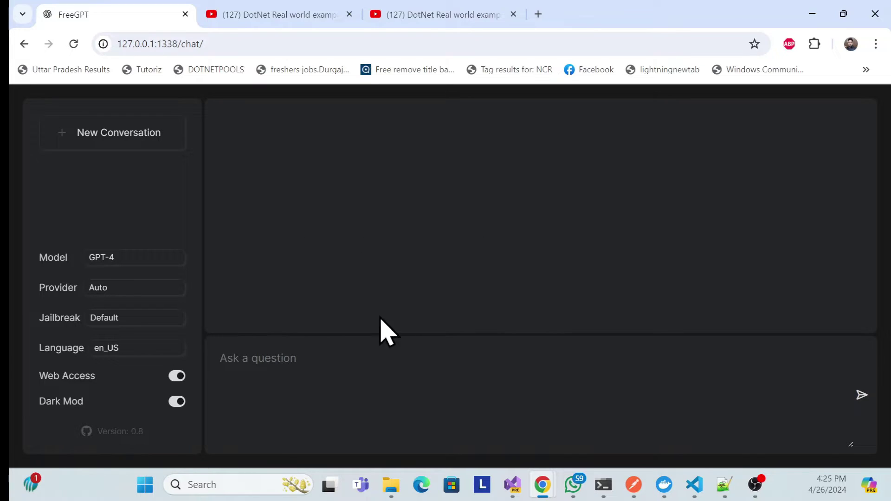
Ask the GPT-4 model the question "what is .net 9 new ?".
{"action": "left_click", "coordinate": [321, 366]}
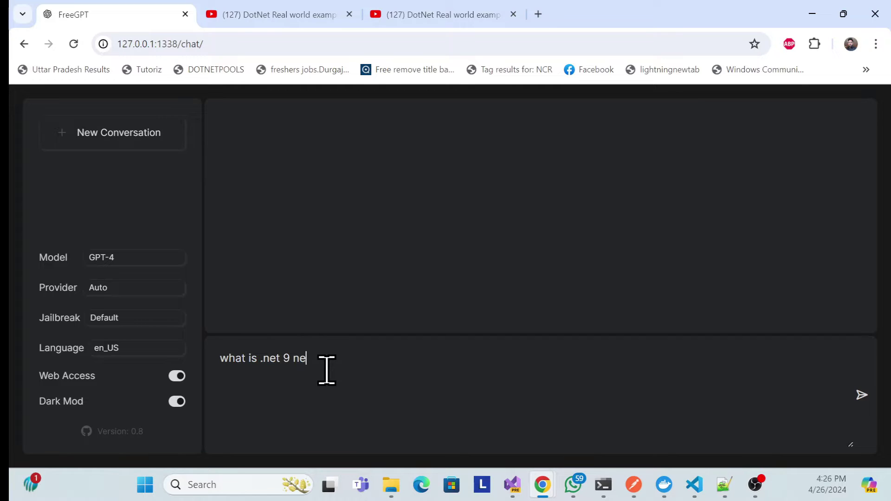
{"action": "key", "text": "Return"}
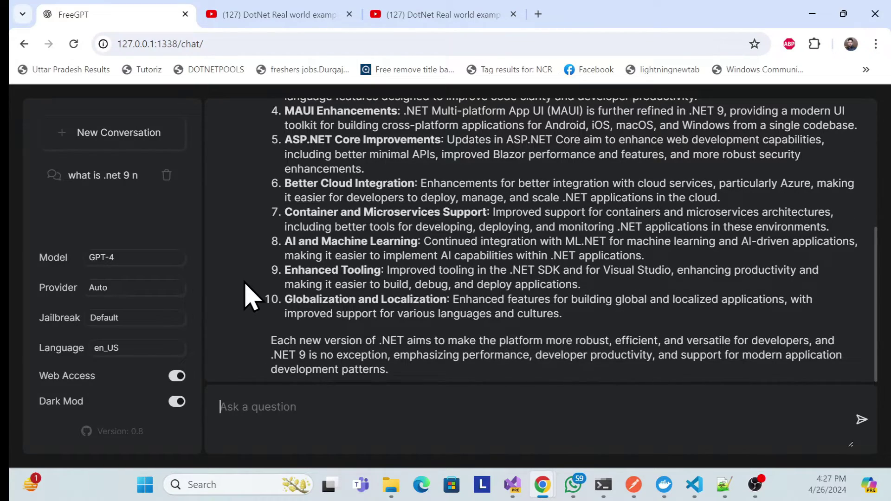
Read through the answer about .NET 9, from its introduction to the Globalization and Localization item.
{"action": "scroll", "coordinate": [250, 297], "scroll_direction": "up", "scroll_amount": 10}
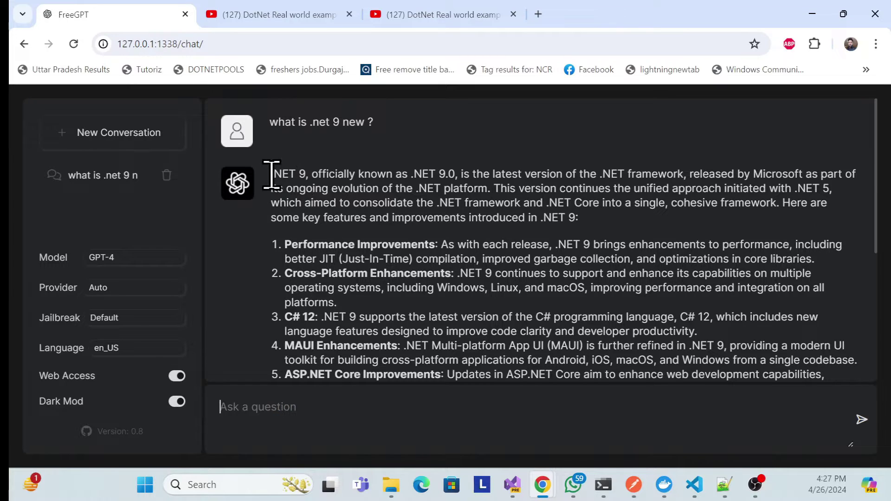
{"action": "left_click_drag", "start_coordinate": [272, 174], "coordinate": [577, 218]}
{"action": "scroll", "coordinate": [385, 272], "scroll_direction": "down", "scroll_amount": 2}
{"action": "scroll", "coordinate": [384, 269], "scroll_direction": "up", "scroll_amount": 1}
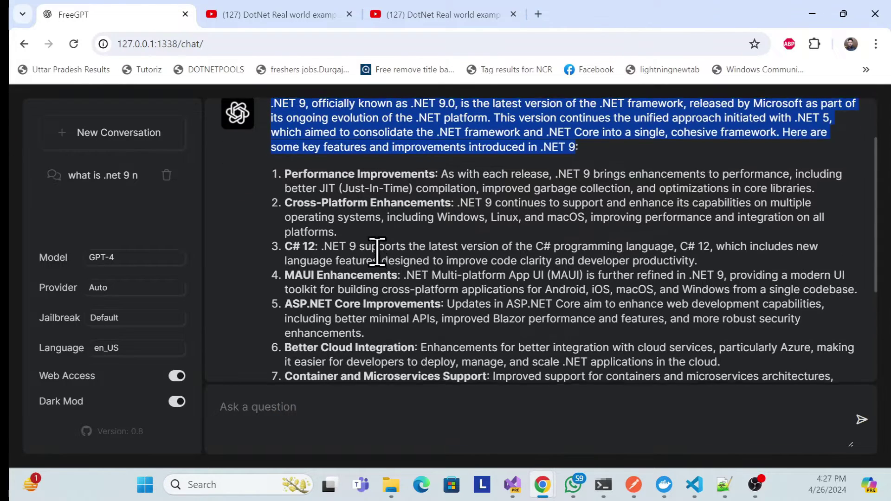
{"action": "left_click_drag", "start_coordinate": [285, 175], "coordinate": [365, 350]}
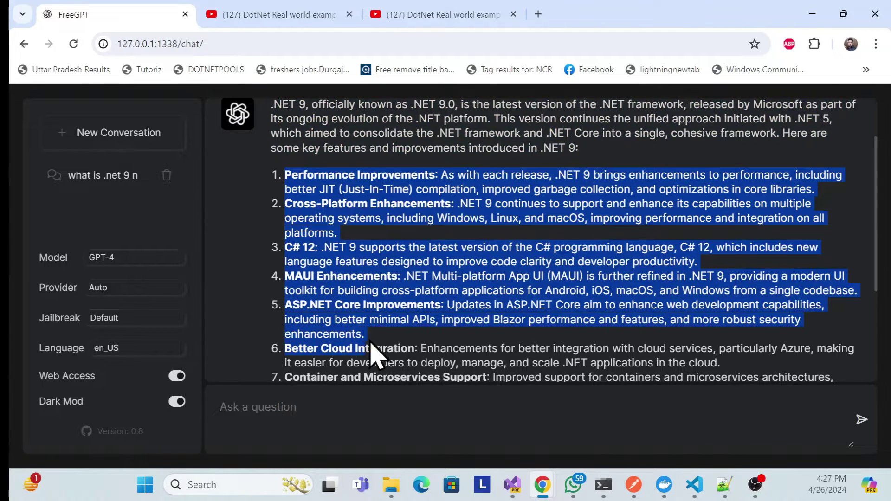
{"action": "scroll", "coordinate": [371, 352], "scroll_direction": "down", "scroll_amount": 3}
{"action": "left_click_drag", "start_coordinate": [285, 300], "coordinate": [554, 311]}
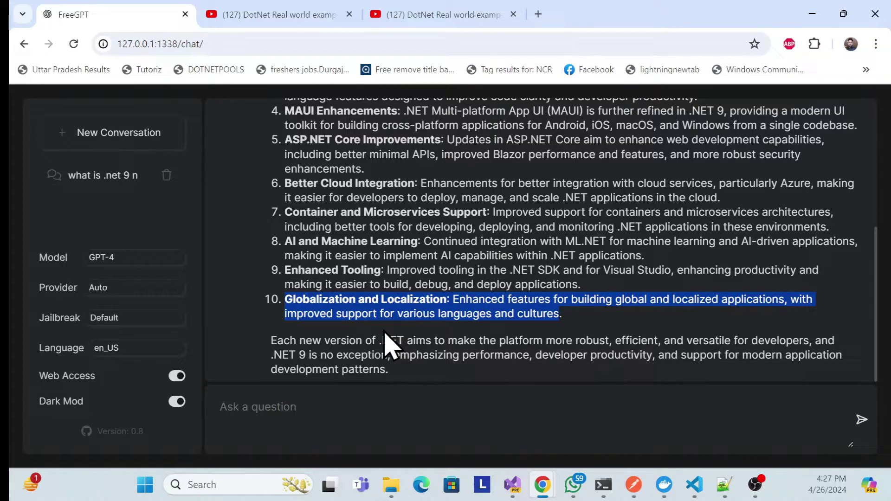
{"action": "left_click", "coordinate": [344, 319]}
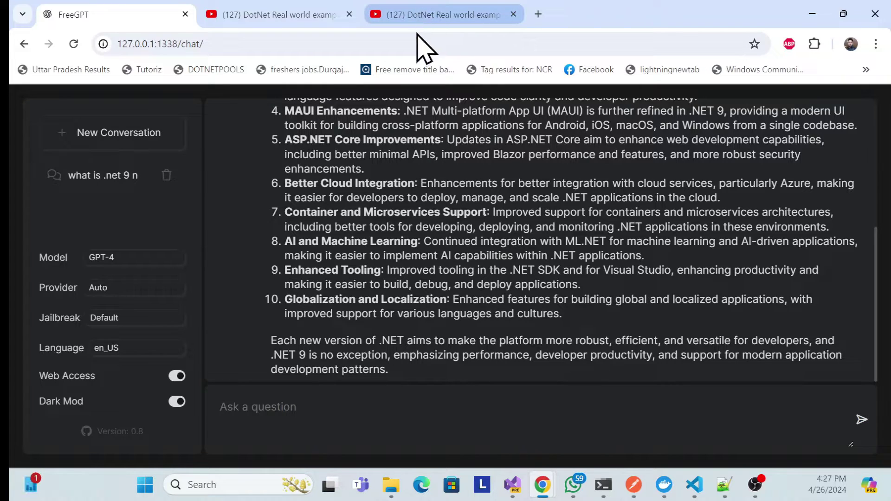
{"action": "scroll", "coordinate": [332, 302], "scroll_direction": "up", "scroll_amount": 5}
{"action": "scroll", "coordinate": [333, 302], "scroll_direction": "down", "scroll_amount": 3}
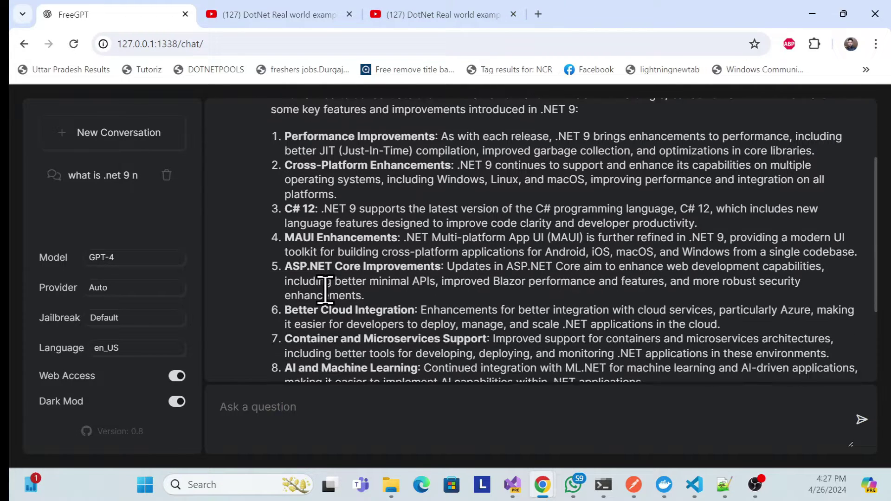
Browse the DotNet Real world example channel's videos on YouTube and look at the Blazor Wasm OpenAI chat bot video.
{"action": "left_click", "coordinate": [428, 20]}
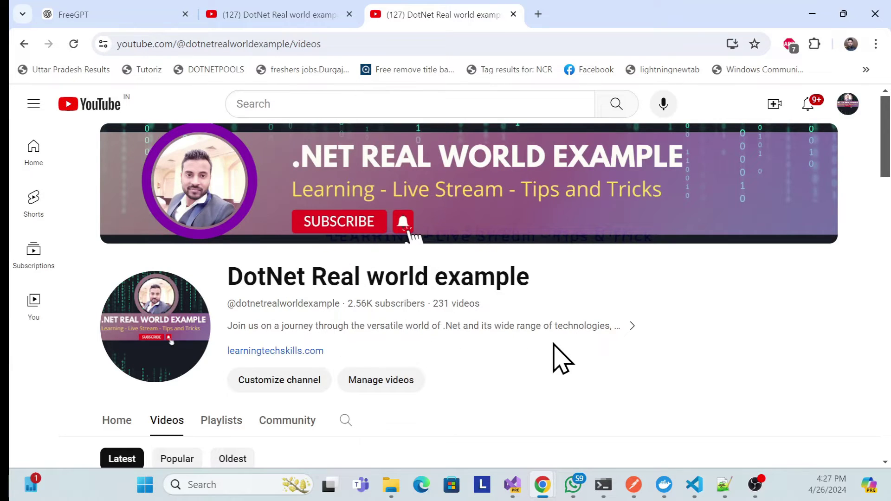
{"action": "left_click", "coordinate": [270, 11]}
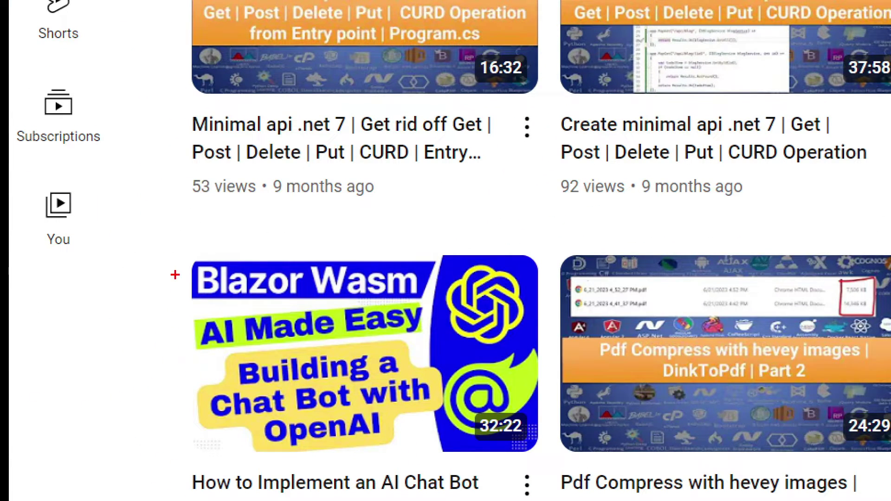
{"action": "mouse_move", "coordinate": [178, 228]}
{"action": "left_mouse_down"}
{"action": "mouse_move", "coordinate": [283, 288]}
{"action": "mouse_move", "coordinate": [538, 497]}
{"action": "mouse_move", "coordinate": [557, 474]}
{"action": "left_mouse_up"}
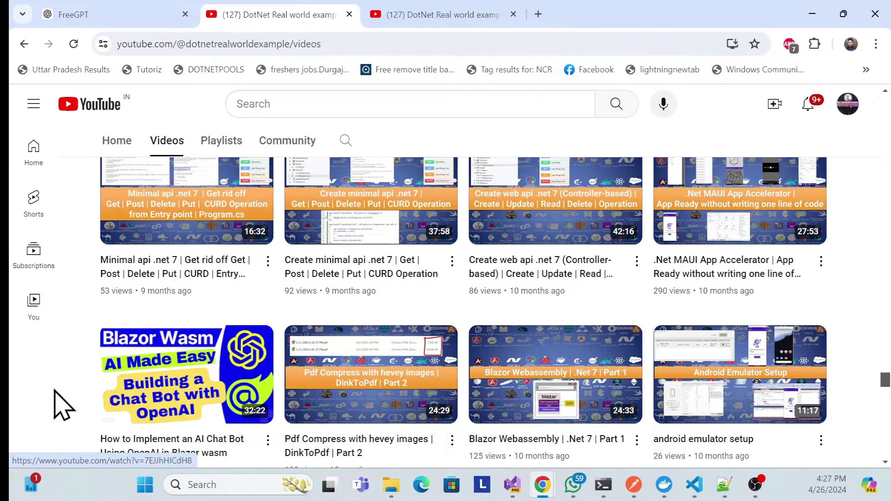
Return to the FreeGPT chat page and review the .NET 9 answer again.
{"action": "left_click", "coordinate": [167, 15]}
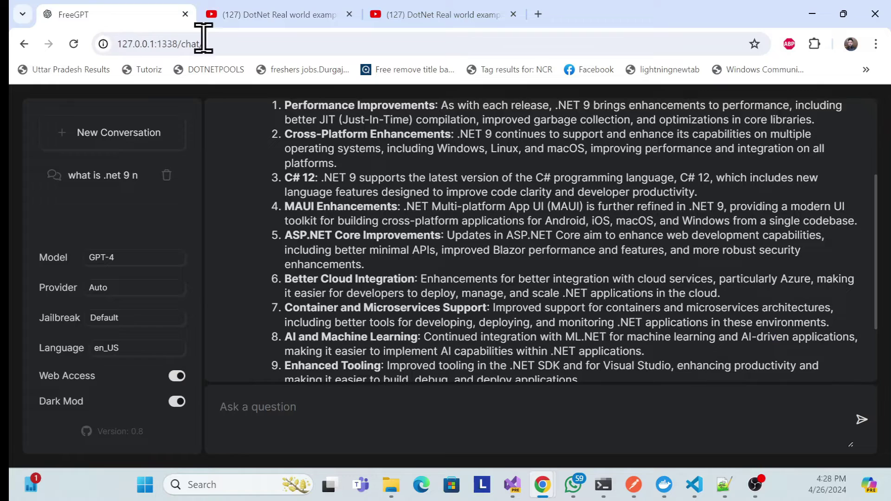
{"action": "scroll", "coordinate": [429, 276], "scroll_direction": "down", "scroll_amount": 2}
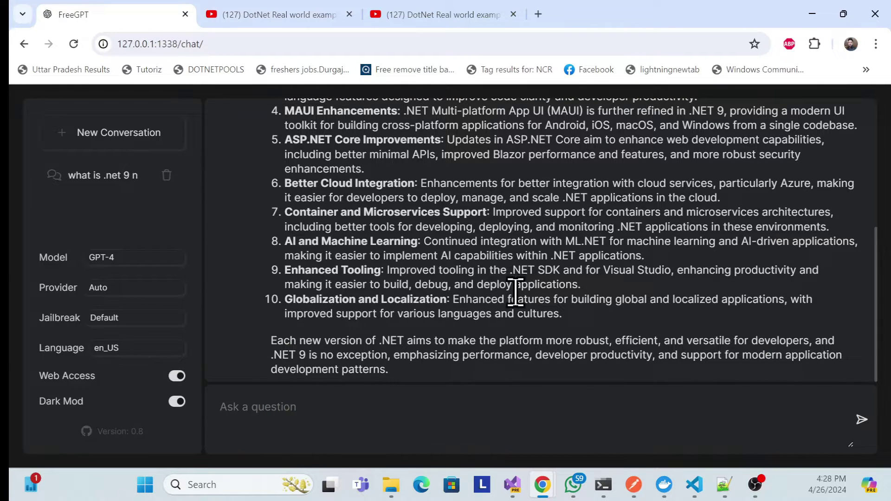
{"action": "scroll", "coordinate": [515, 291], "scroll_direction": "up", "scroll_amount": 5}
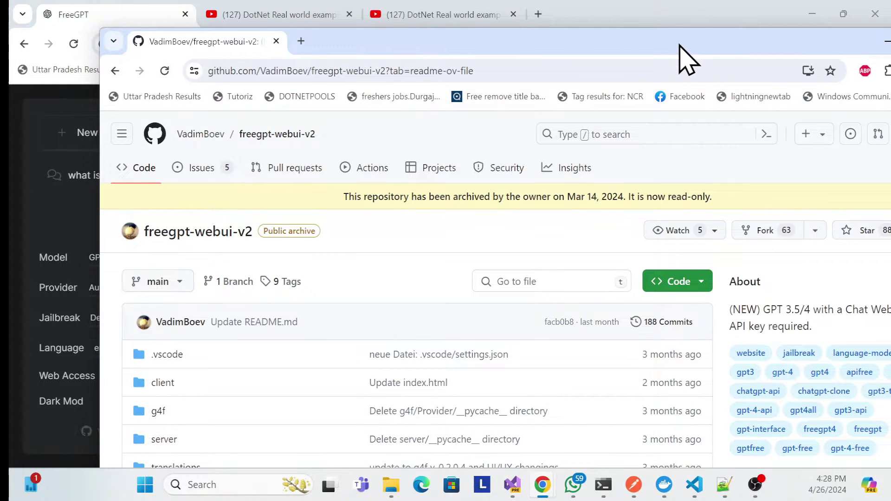
Maximize the browser window with the freegpt-webui-v2 GitHub repository and examine its address and About description.
{"action": "double_click", "coordinate": [683, 51]}
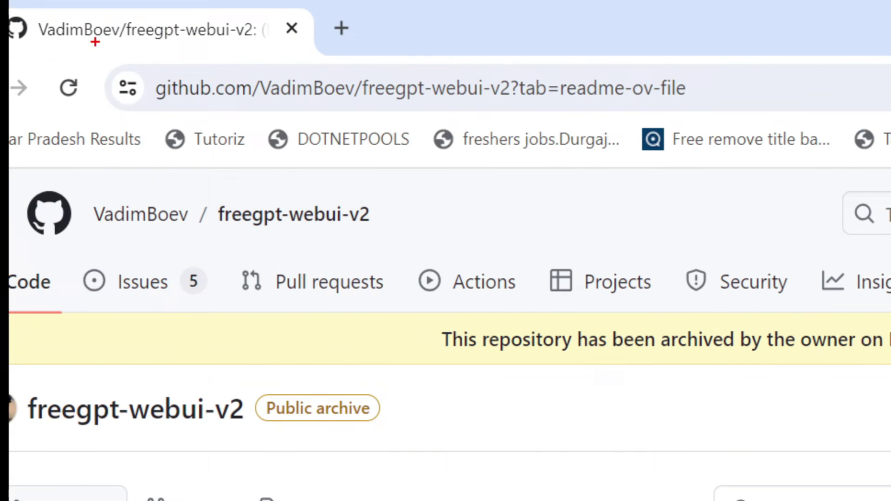
{"action": "left_click_drag", "start_coordinate": [95, 42], "coordinate": [674, 121]}
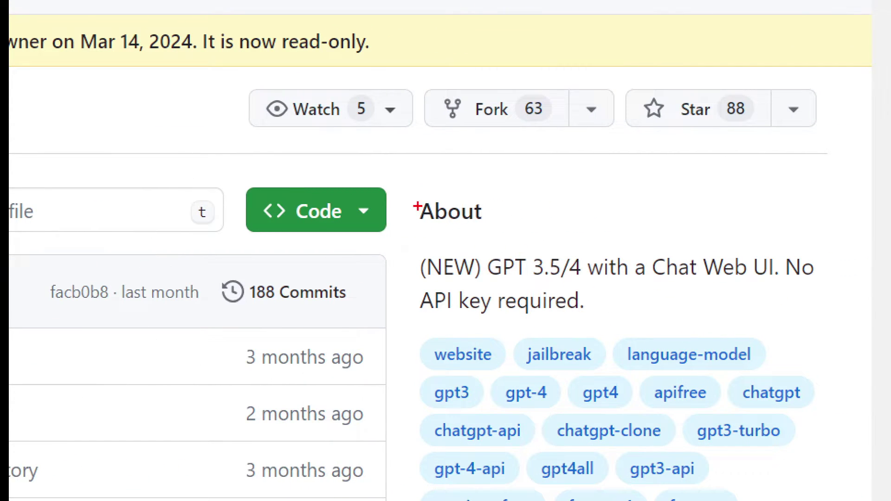
{"action": "mouse_move", "coordinate": [414, 177]}
{"action": "left_mouse_down"}
{"action": "mouse_move", "coordinate": [479, 299]}
{"action": "mouse_move", "coordinate": [833, 315]}
{"action": "left_mouse_up"}
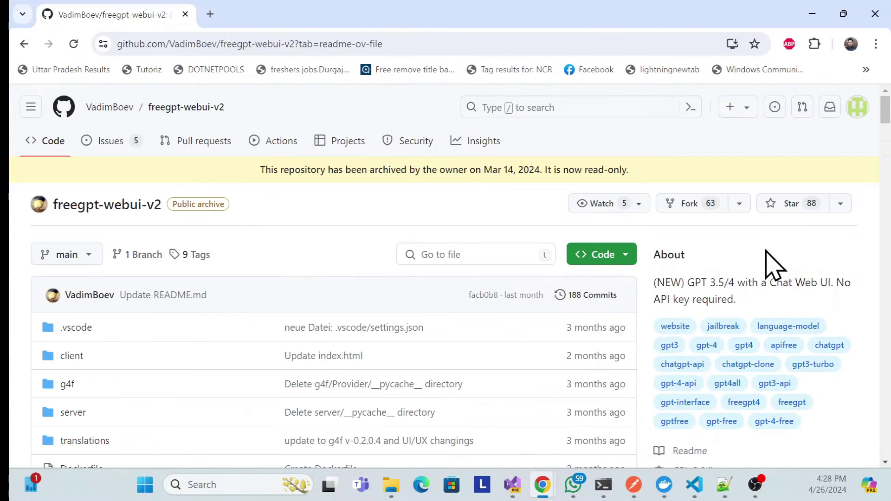
Read the repository's README from the interface screenshots through the API key note, known bugs and features to Getting Started.
{"action": "scroll", "coordinate": [199, 304], "scroll_direction": "down", "scroll_amount": 15}
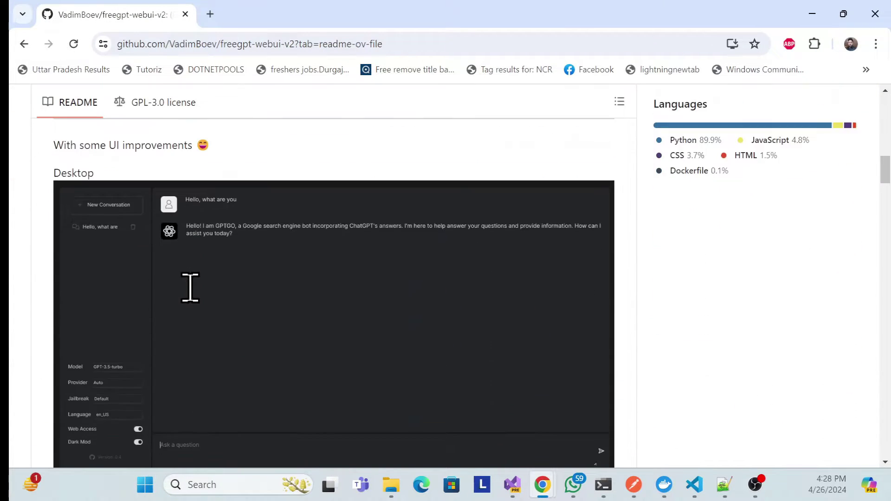
{"action": "scroll", "coordinate": [155, 229], "scroll_direction": "up", "scroll_amount": 1}
{"action": "scroll", "coordinate": [139, 295], "scroll_direction": "down", "scroll_amount": 5}
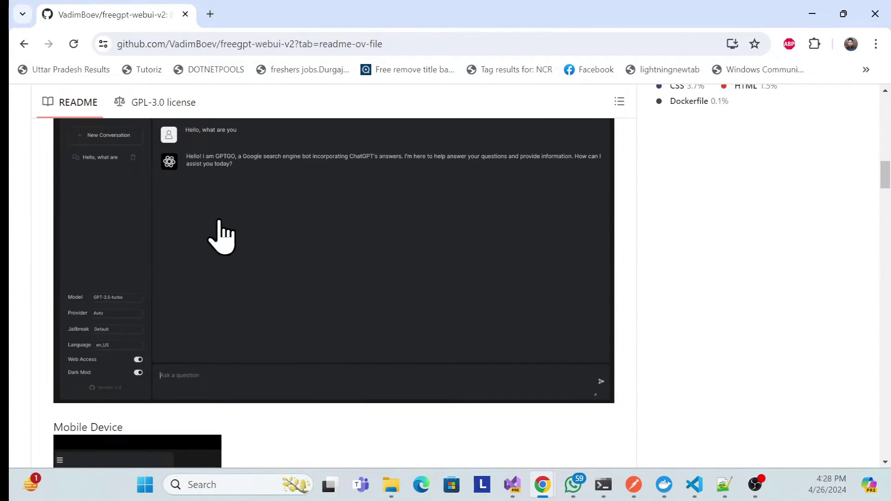
{"action": "scroll", "coordinate": [199, 272], "scroll_direction": "up", "scroll_amount": 1}
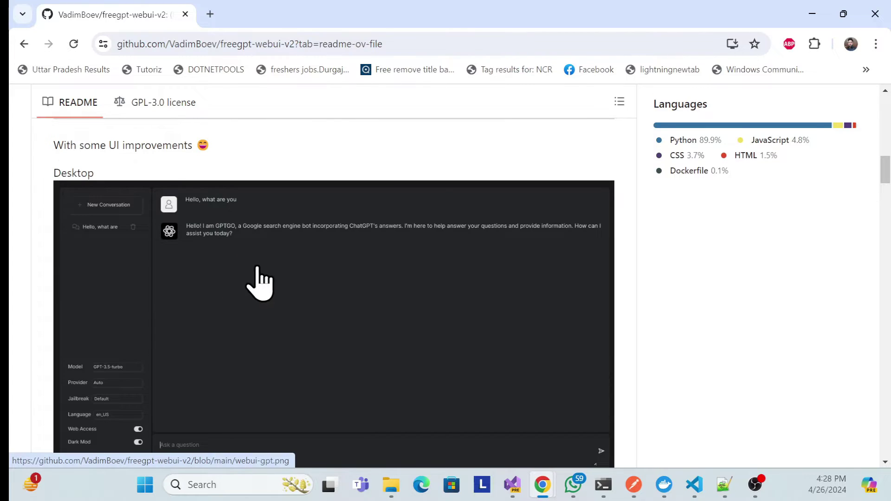
{"action": "scroll", "coordinate": [241, 284], "scroll_direction": "down", "scroll_amount": 12}
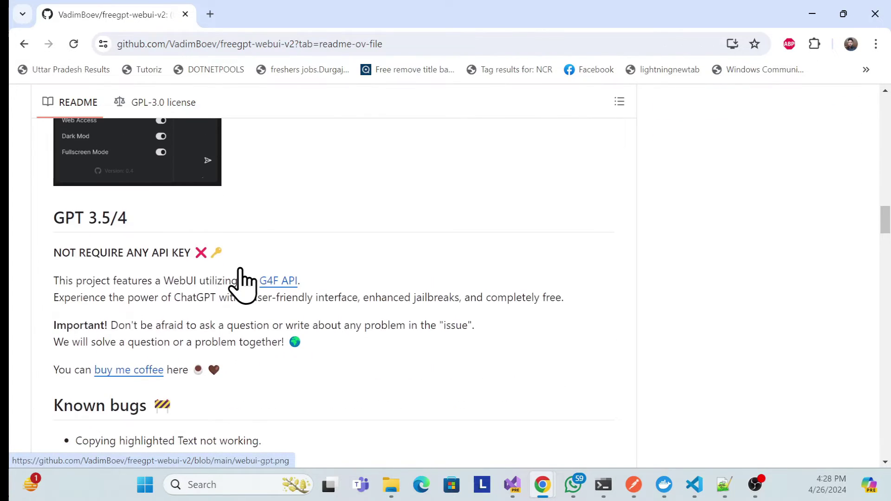
{"action": "scroll", "coordinate": [241, 272], "scroll_direction": "down", "scroll_amount": 4}
{"action": "scroll", "coordinate": [241, 273], "scroll_direction": "up", "scroll_amount": 4}
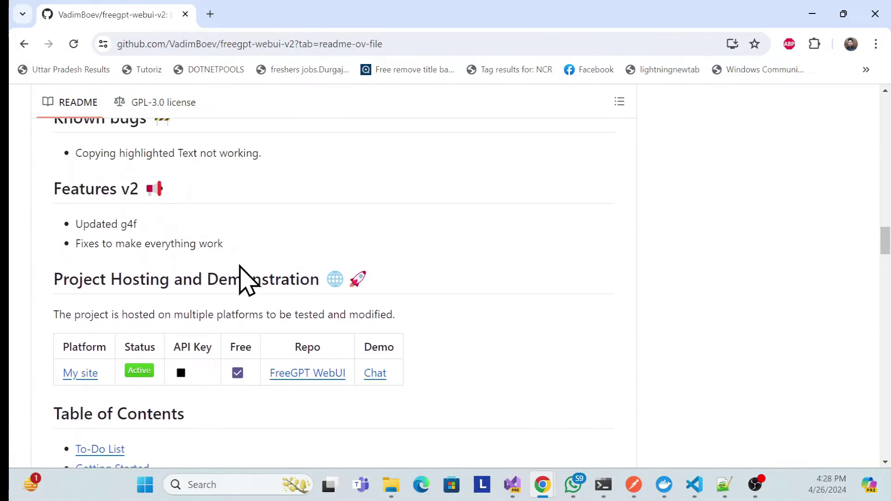
{"action": "scroll", "coordinate": [239, 269], "scroll_direction": "down", "scroll_amount": 8}
{"action": "scroll", "coordinate": [236, 263], "scroll_direction": "up", "scroll_amount": 2}
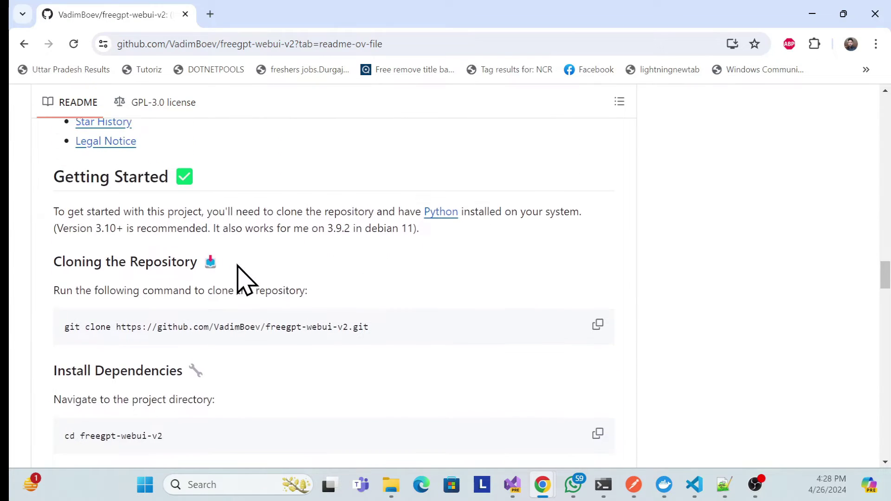
Examine the README's commands for cloning the repository, entering the project directory and installing the dependencies.
{"action": "scroll", "coordinate": [290, 308], "scroll_direction": "down", "scroll_amount": 10}
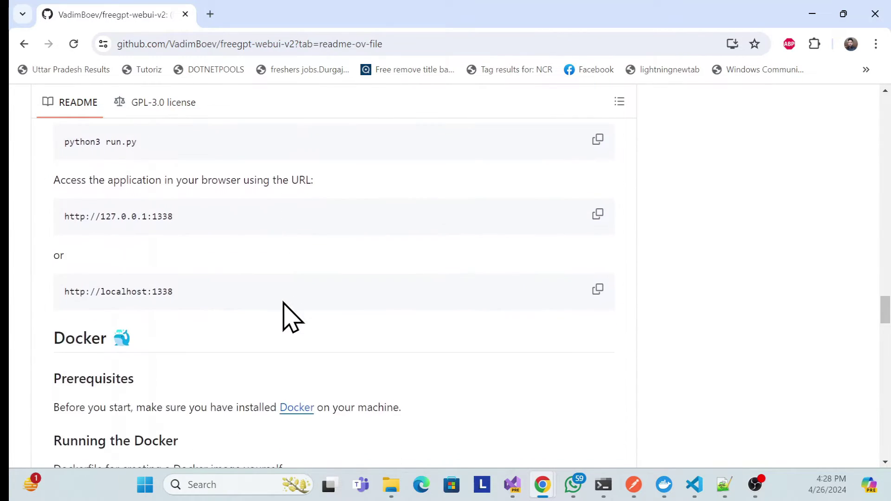
{"action": "scroll", "coordinate": [285, 309], "scroll_direction": "up", "scroll_amount": 4}
{"action": "scroll", "coordinate": [285, 302], "scroll_direction": "up", "scroll_amount": 3}
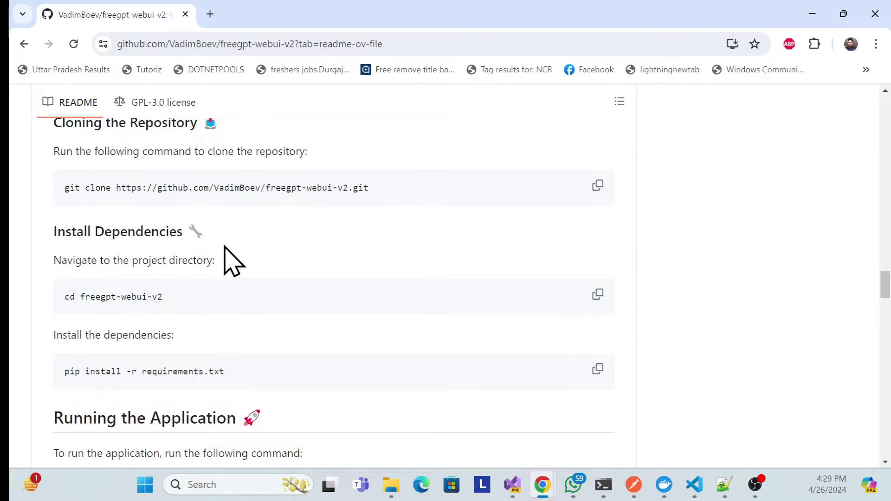
{"action": "scroll", "coordinate": [230, 259], "scroll_direction": "down", "scroll_amount": 3}
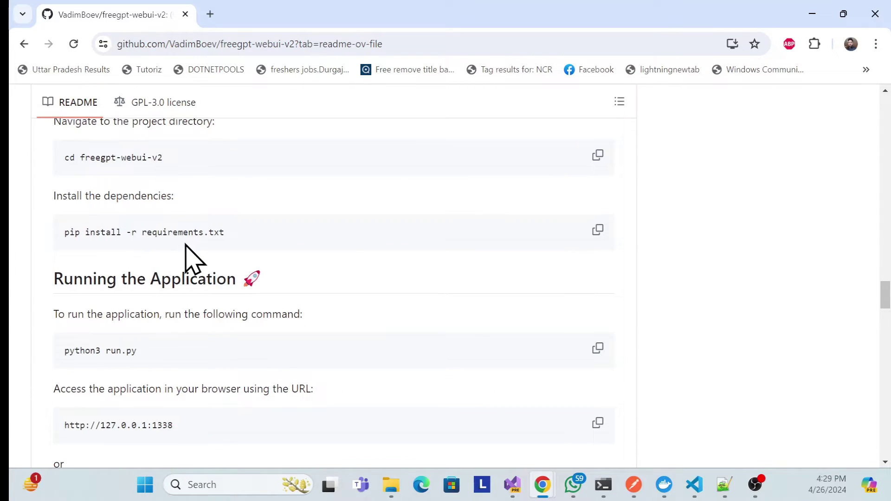
{"action": "scroll", "coordinate": [193, 259], "scroll_direction": "up", "scroll_amount": 3}
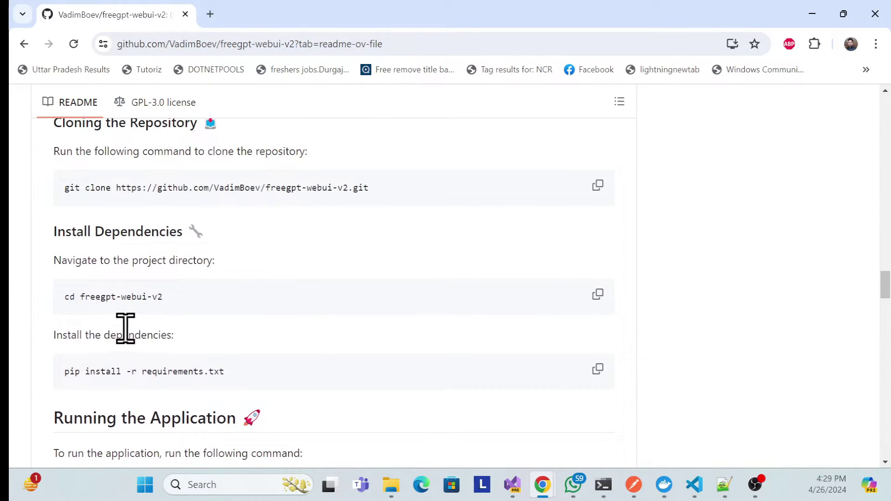
{"action": "left_click_drag", "start_coordinate": [60, 180], "coordinate": [229, 366]}
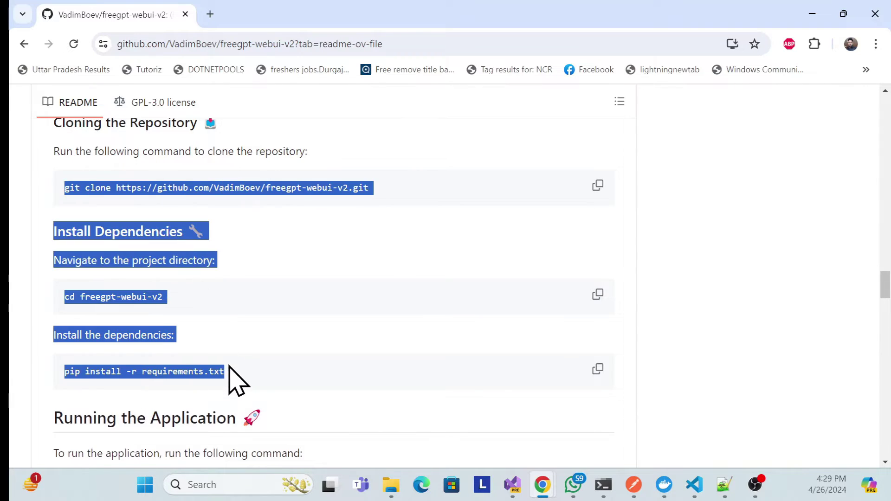
{"action": "left_click", "coordinate": [262, 268]}
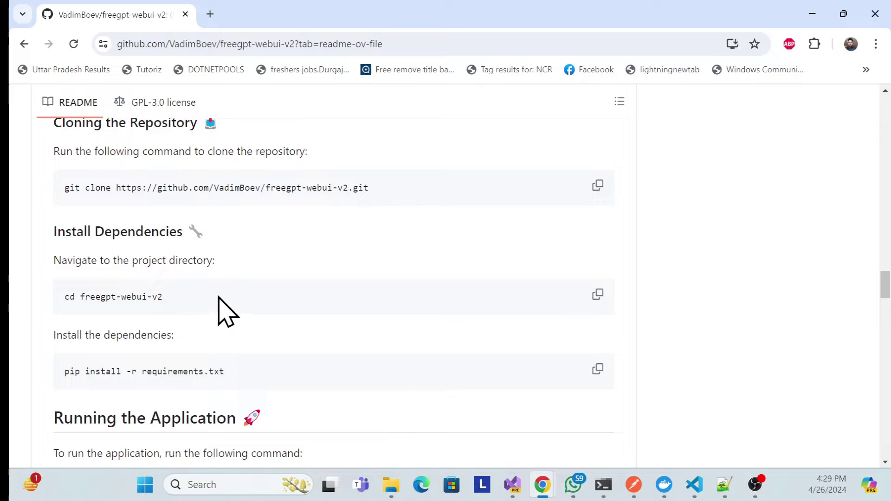
Review the README's instructions for running the application with Python and for building and running it with Docker.
{"action": "scroll", "coordinate": [218, 299], "scroll_direction": "down", "scroll_amount": 8}
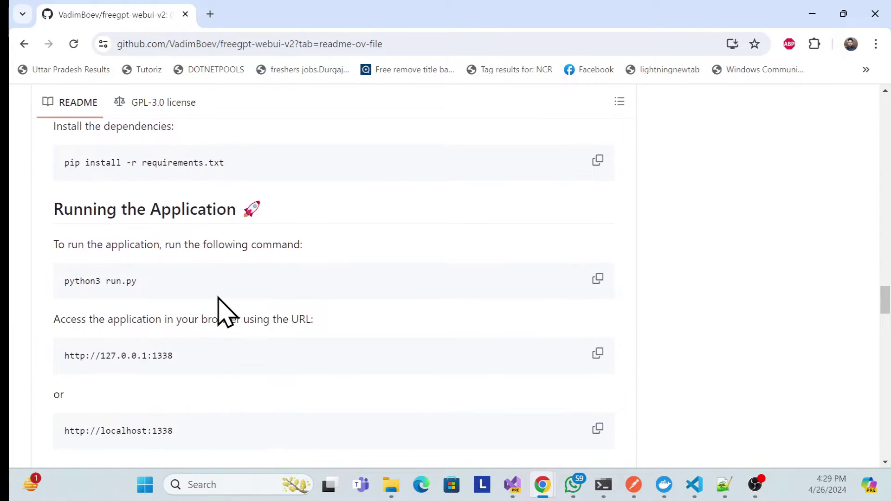
{"action": "scroll", "coordinate": [218, 299], "scroll_direction": "up", "scroll_amount": 3}
{"action": "scroll", "coordinate": [218, 302], "scroll_direction": "down", "scroll_amount": 5}
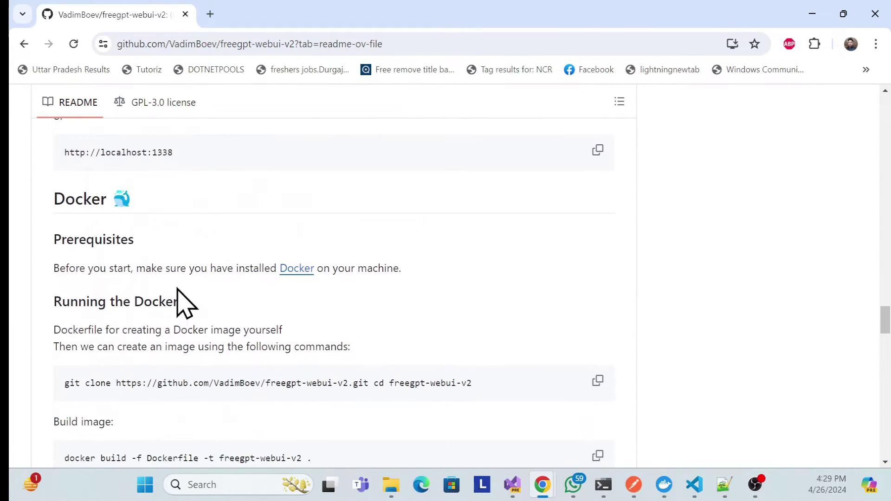
{"action": "scroll", "coordinate": [186, 325], "scroll_direction": "down", "scroll_amount": 5}
{"action": "scroll", "coordinate": [186, 325], "scroll_direction": "up", "scroll_amount": 2}
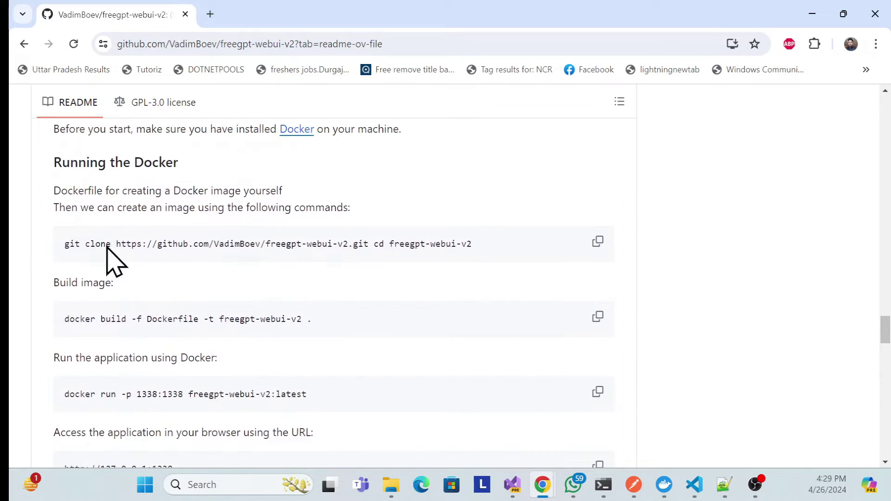
Finish reading the README's Docker instructions and copy the repository's HTTPS clone URL.
{"action": "scroll", "coordinate": [181, 290], "scroll_direction": "down", "scroll_amount": 4}
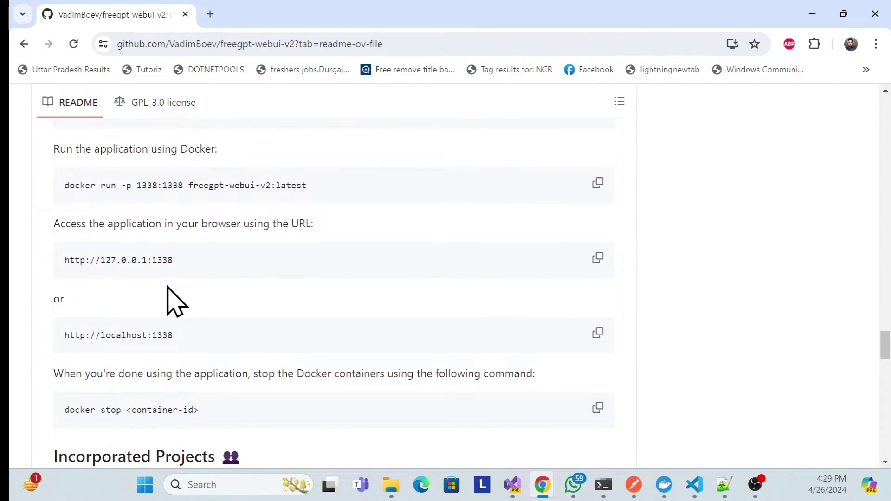
{"action": "scroll", "coordinate": [168, 294], "scroll_direction": "down", "scroll_amount": 6}
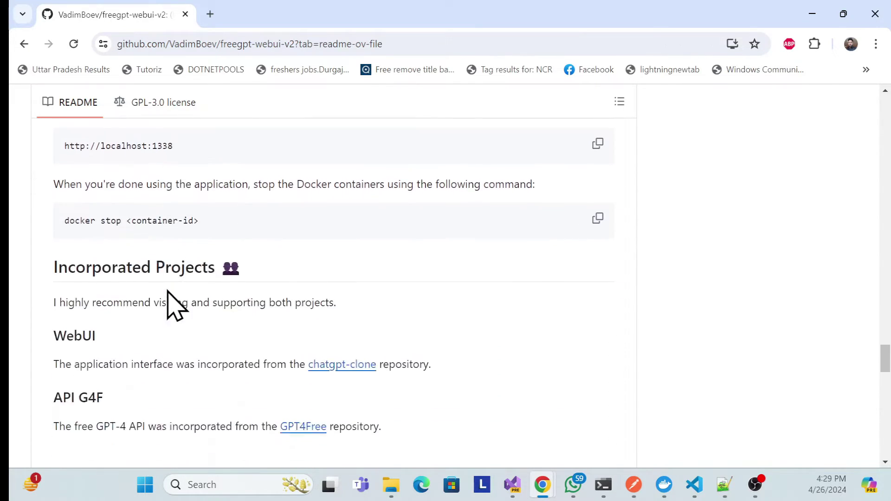
{"action": "scroll", "coordinate": [167, 288], "scroll_direction": "up", "scroll_amount": 15}
{"action": "scroll", "coordinate": [166, 286], "scroll_direction": "up", "scroll_amount": 20}
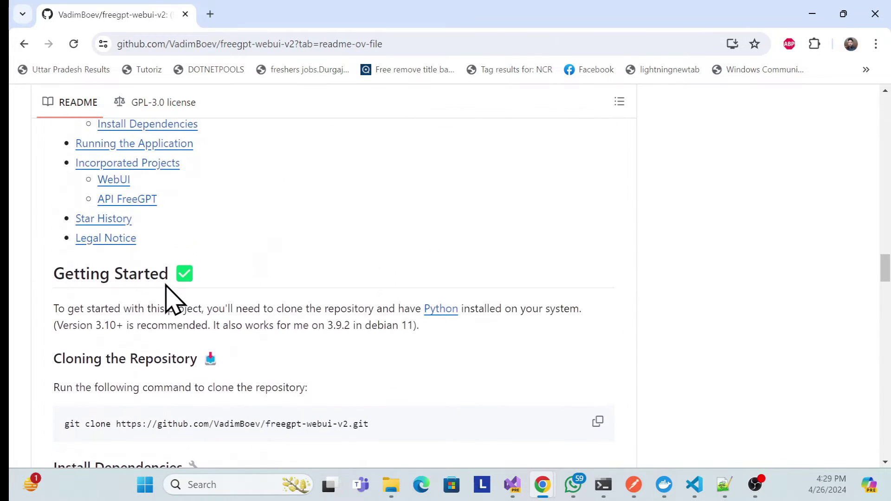
{"action": "scroll", "coordinate": [174, 299], "scroll_direction": "up", "scroll_amount": 7}
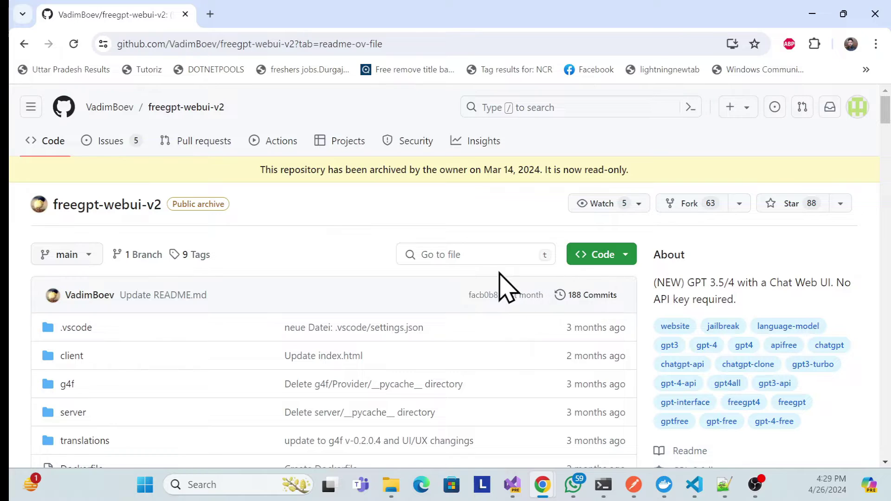
{"action": "left_click", "coordinate": [618, 267]}
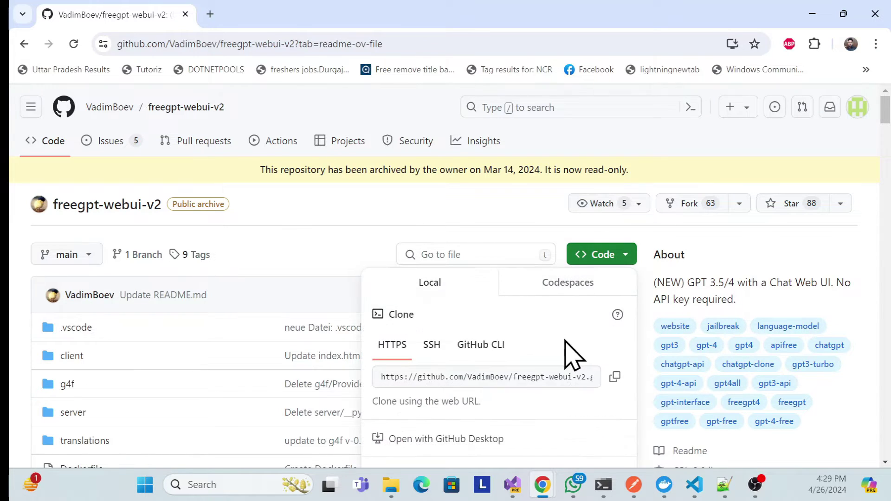
{"action": "scroll", "coordinate": [574, 320], "scroll_direction": "down", "scroll_amount": 3}
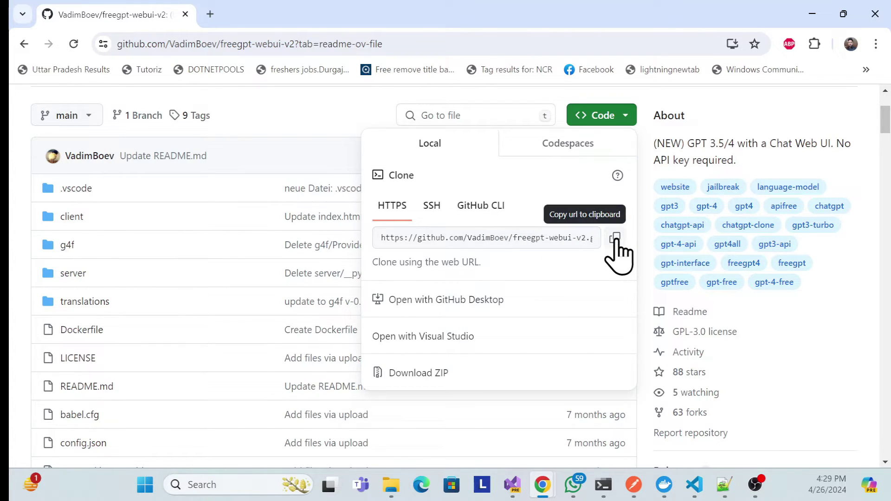
{"action": "left_click", "coordinate": [616, 238]}
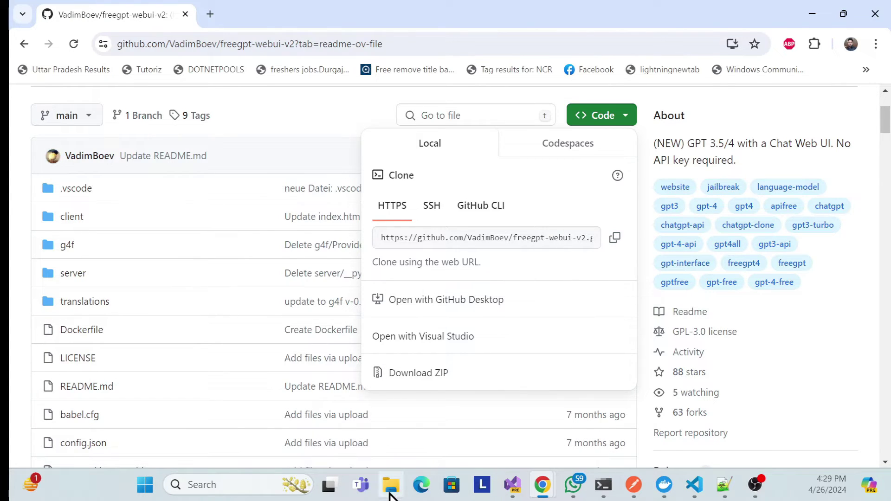
Switch to File Explorer and create a folder named chatbotbyopenaifree in D:\Project.
{"action": "mouse_move", "coordinate": [390, 496]}
{"action": "left_click", "coordinate": [388, 437]}
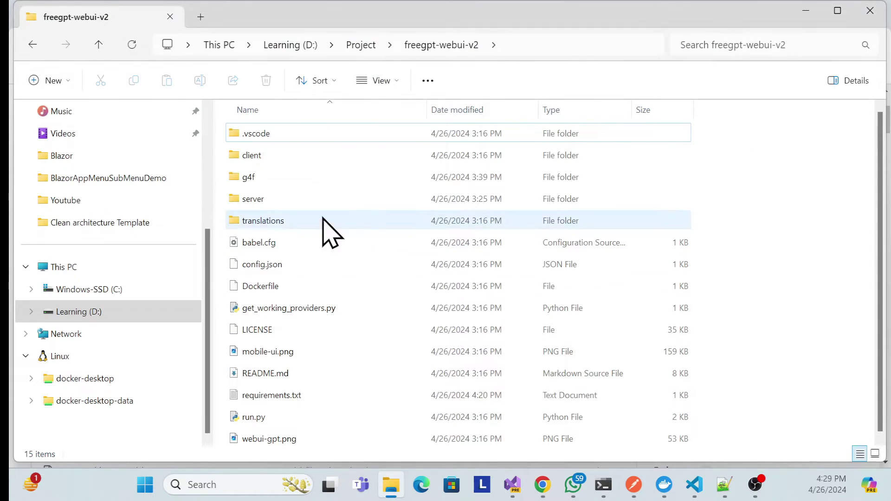
{"action": "left_click", "coordinate": [361, 45]}
{"action": "right_click", "coordinate": [737, 376]}
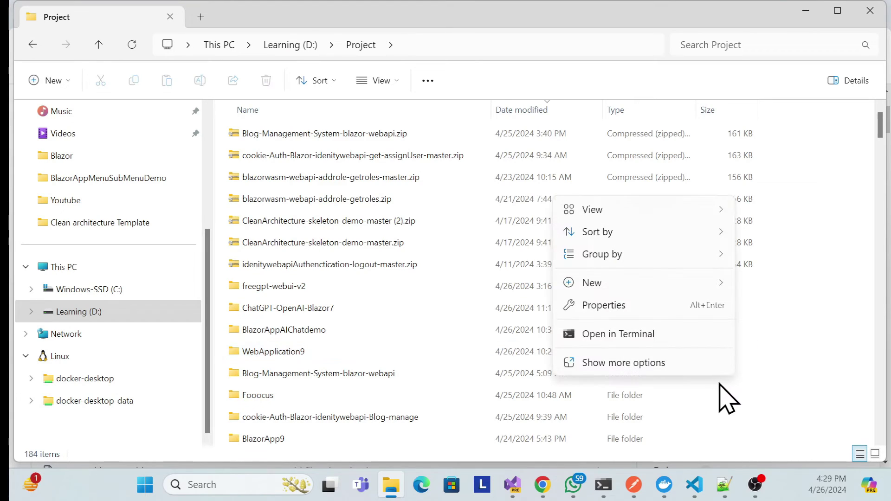
{"action": "left_click", "coordinate": [794, 345]}
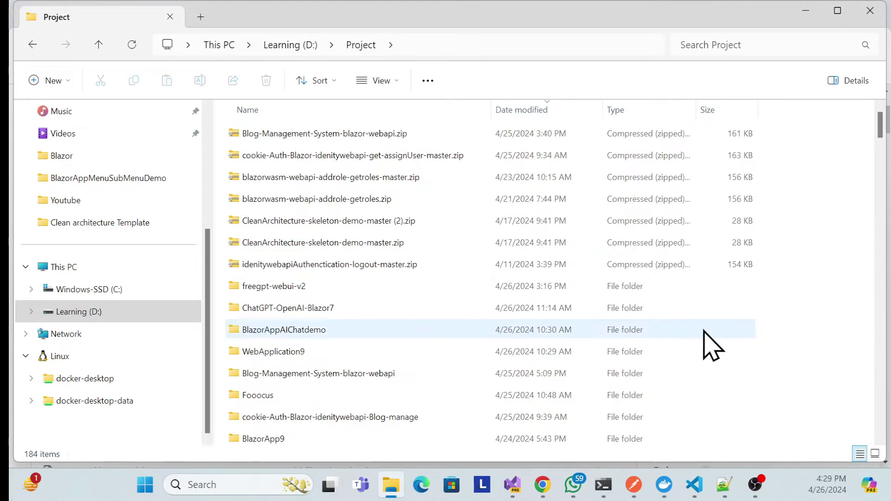
{"action": "right_click", "coordinate": [781, 338]}
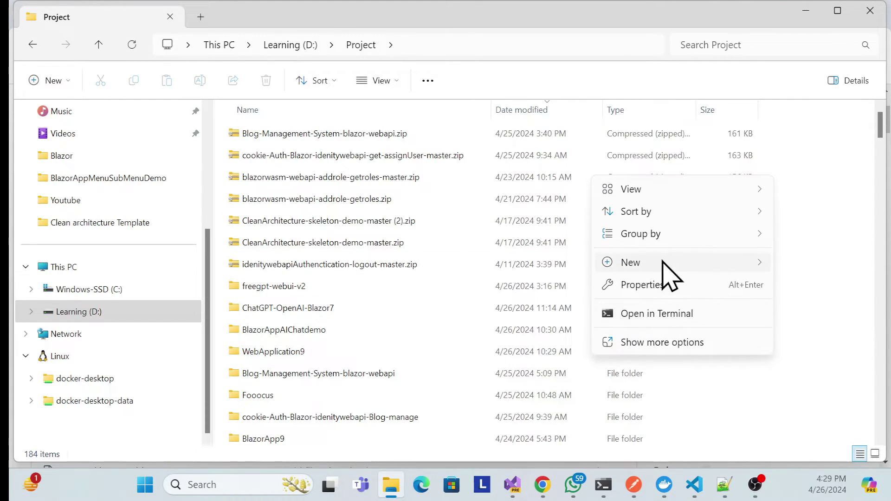
{"action": "mouse_move", "coordinate": [668, 274]}
{"action": "left_click", "coordinate": [487, 269]}
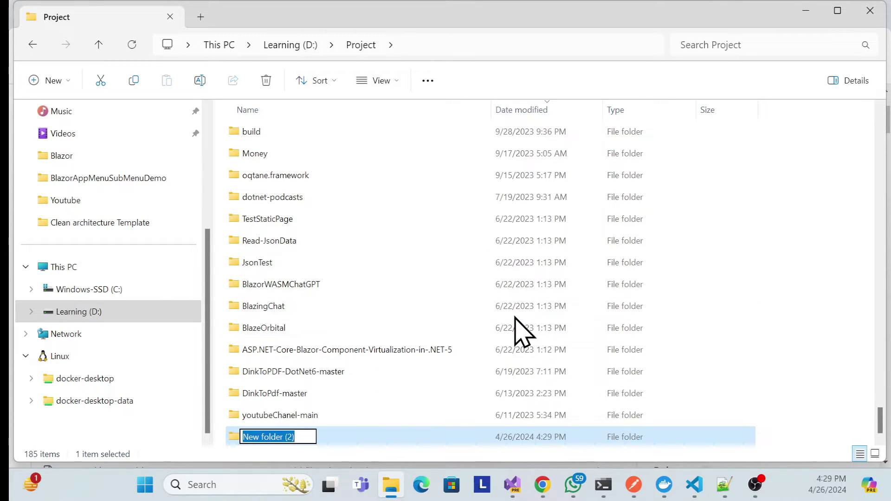
{"action": "type", "text": "chat"}
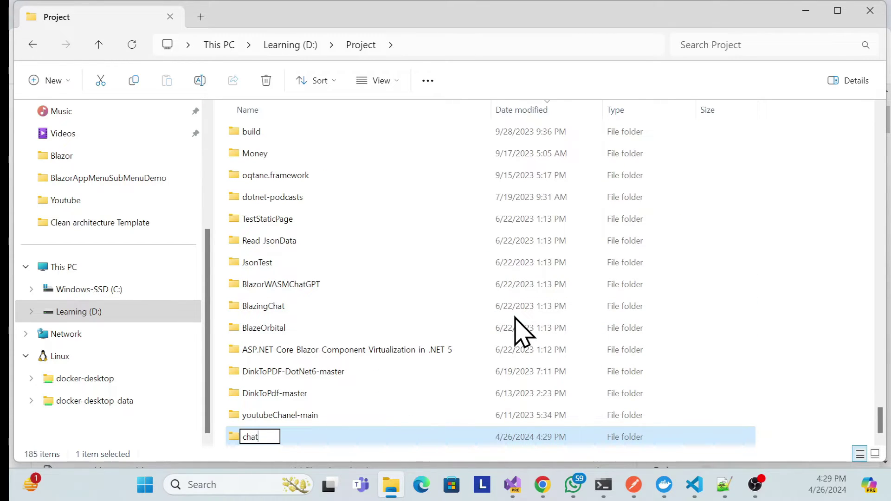
{"action": "type", "text": "botbyopenai"}
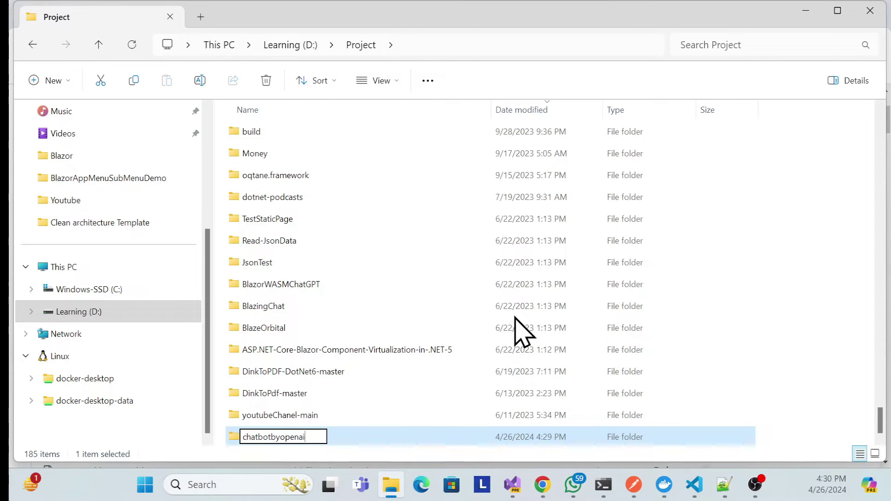
{"action": "type", "text": "free"}
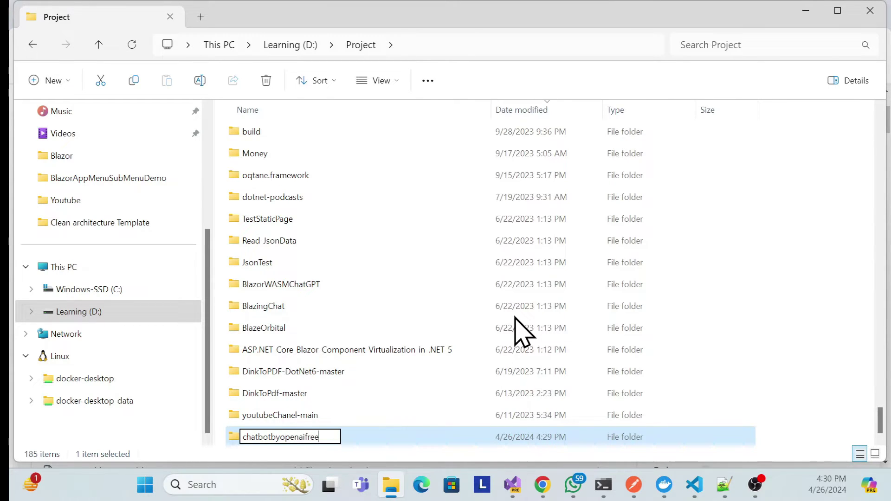
{"action": "key", "text": "Return"}
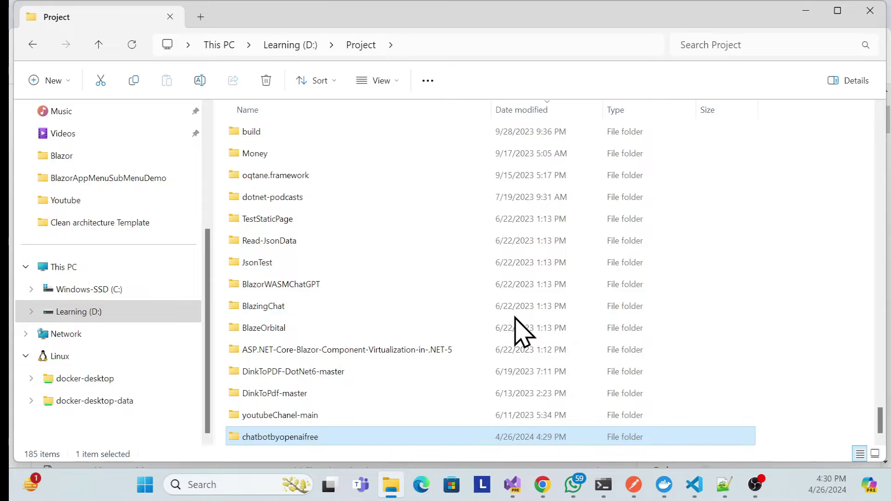
Open a terminal in the chatbotbyopenaifree folder and check the installed Git version with git -v.
{"action": "double_click", "coordinate": [280, 438]}
{"action": "right_click", "coordinate": [401, 214]}
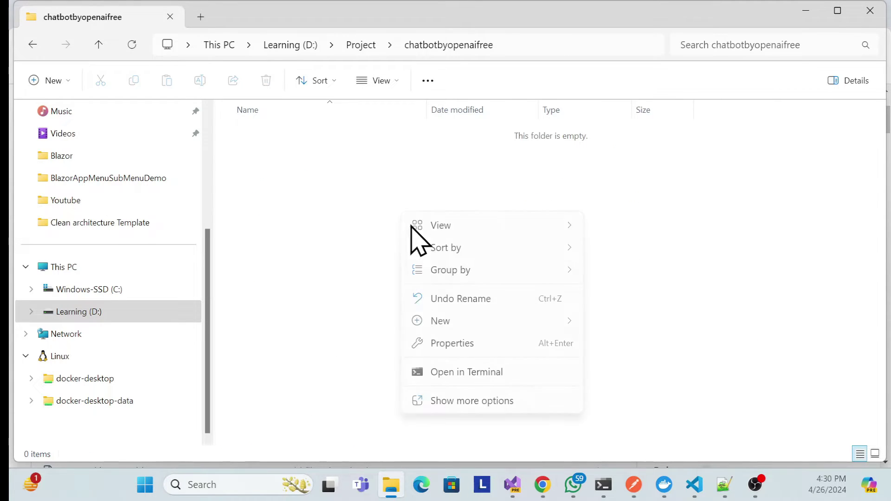
{"action": "left_click", "coordinate": [478, 372]}
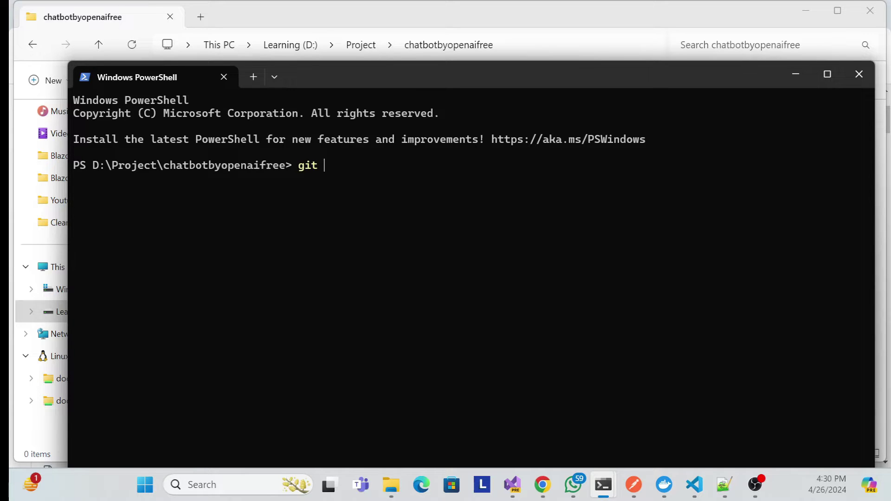
{"action": "type", "text": "git -v"}
{"action": "key", "text": "Return"}
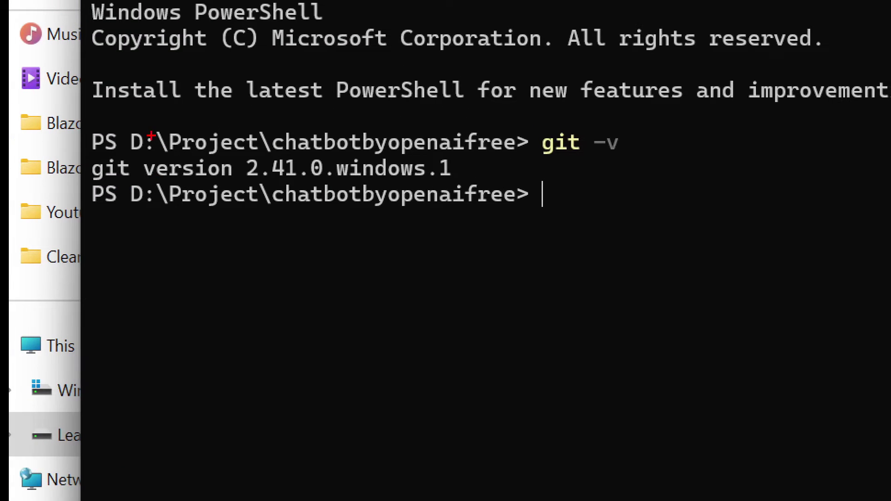
{"action": "mouse_move", "coordinate": [89, 115]}
{"action": "left_mouse_down"}
{"action": "mouse_move", "coordinate": [223, 175]}
{"action": "mouse_move", "coordinate": [728, 227]}
{"action": "mouse_move", "coordinate": [719, 236]}
{"action": "left_mouse_up"}
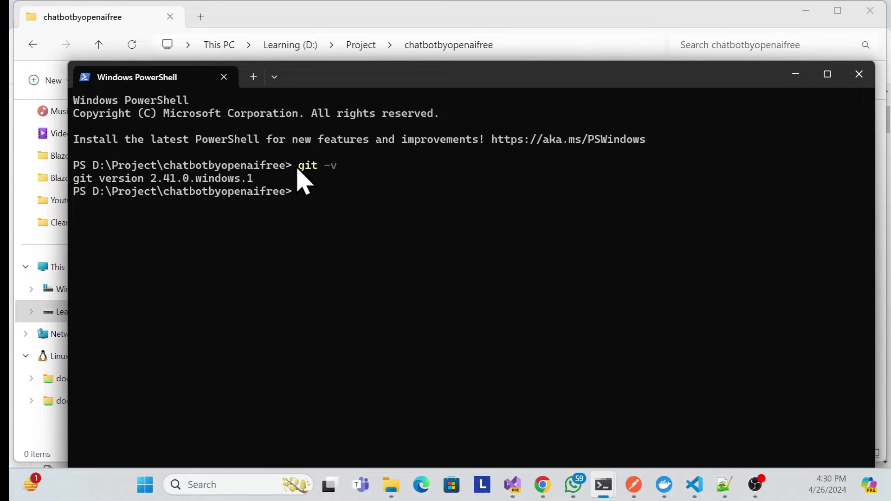
{"action": "left_click_drag", "start_coordinate": [296, 167], "coordinate": [342, 169]}
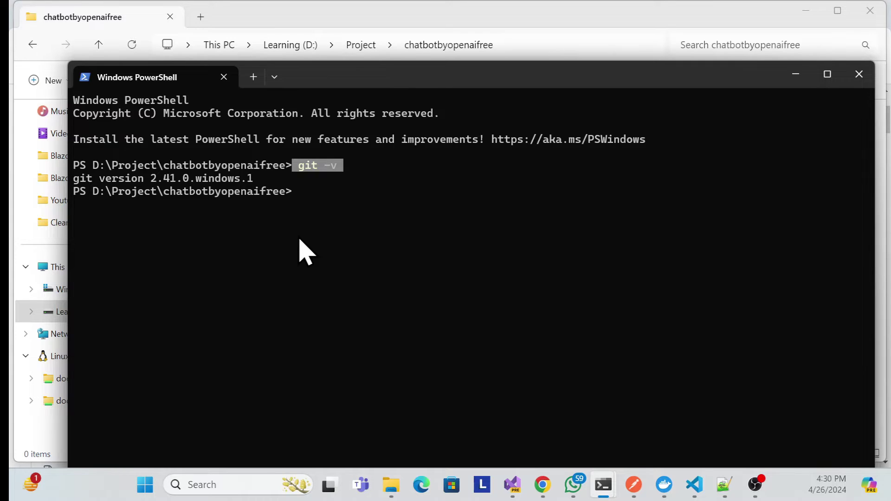
{"action": "left_click", "coordinate": [362, 174]}
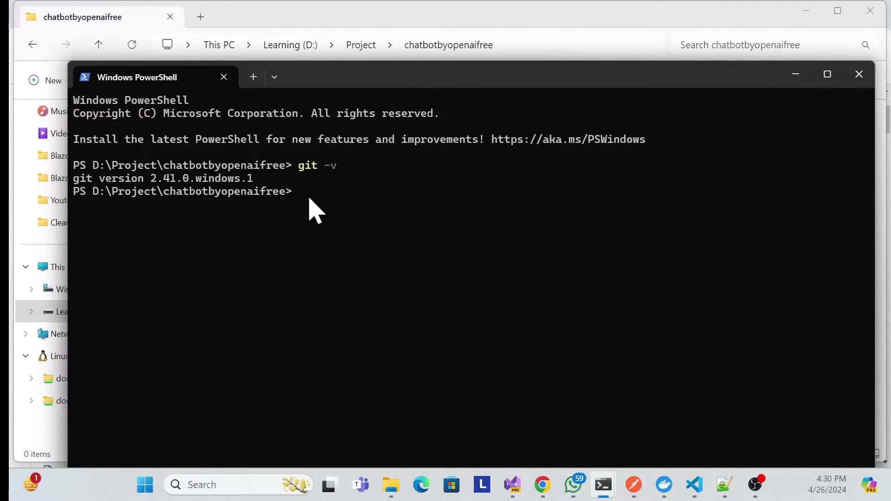
Clone the freegpt-webui-v2 repository into the chatbotbyopenaifree folder using git clone with the copied URL.
{"action": "key", "text": "ctrl+v"}
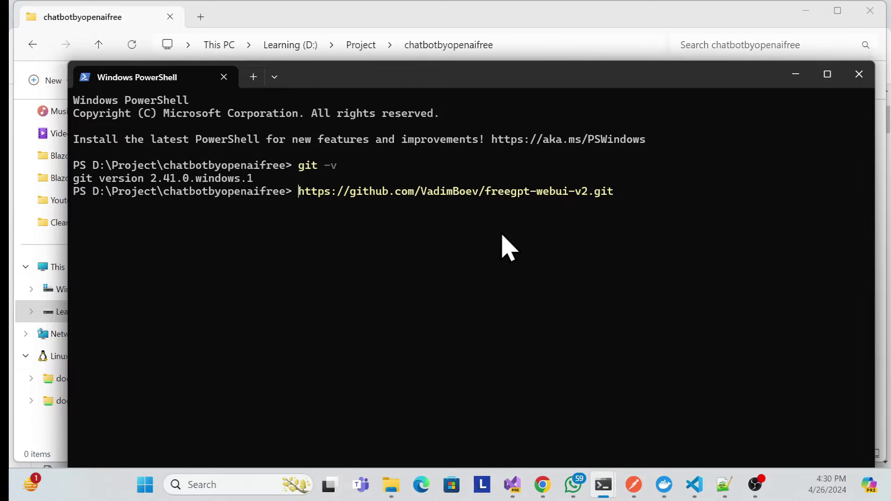
{"action": "type", "text": "git "}
{"action": "type", "text": "clo"}
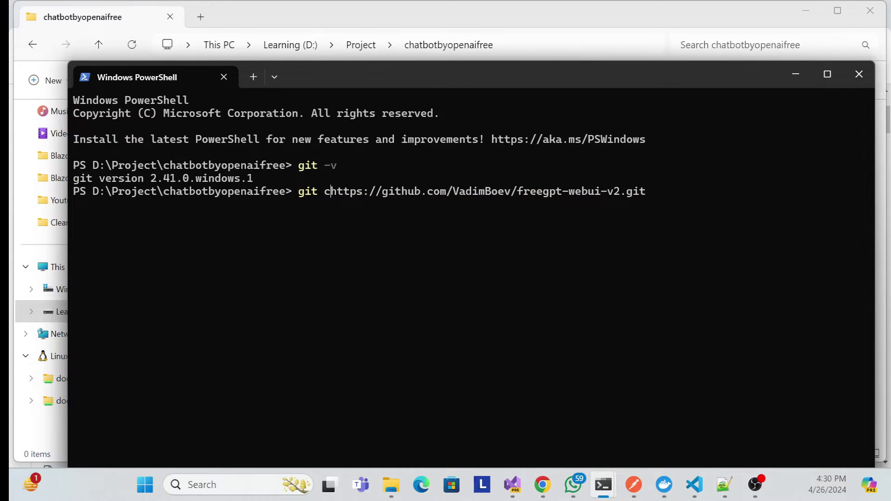
{"action": "type", "text": "ne"}
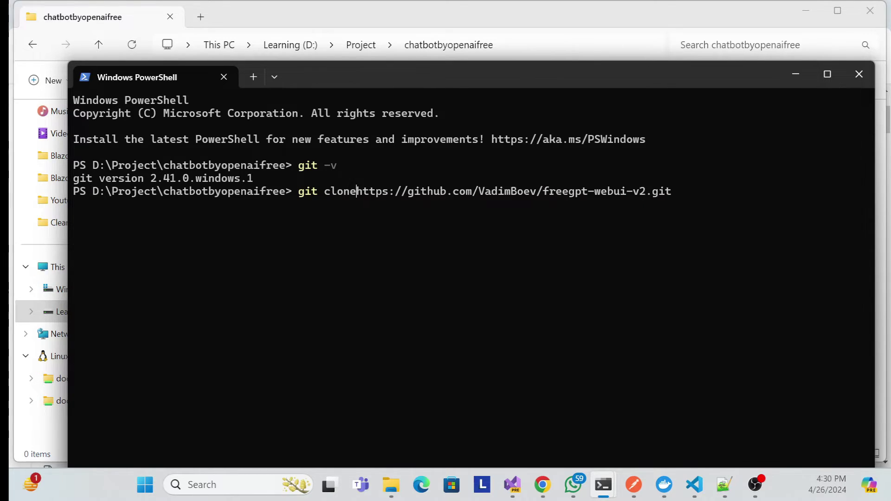
{"action": "scroll", "coordinate": [496, 274], "scroll_direction": "up", "scroll_amount": 2}
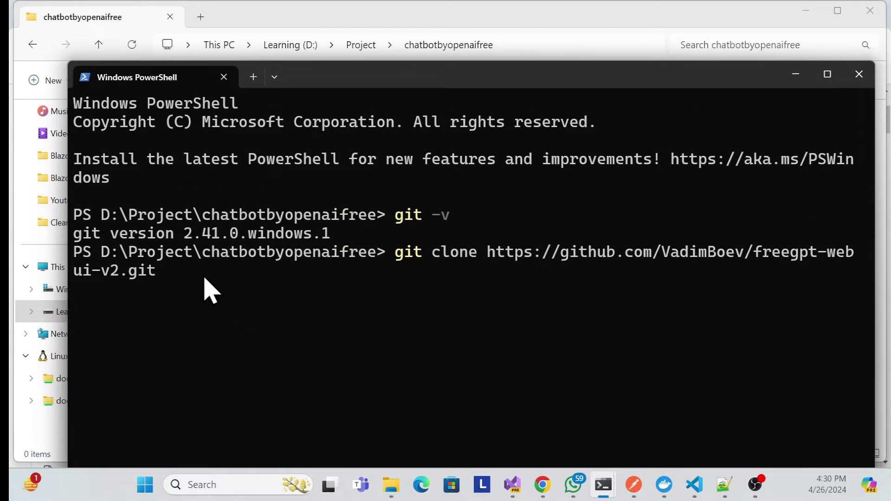
{"action": "key", "text": "Return"}
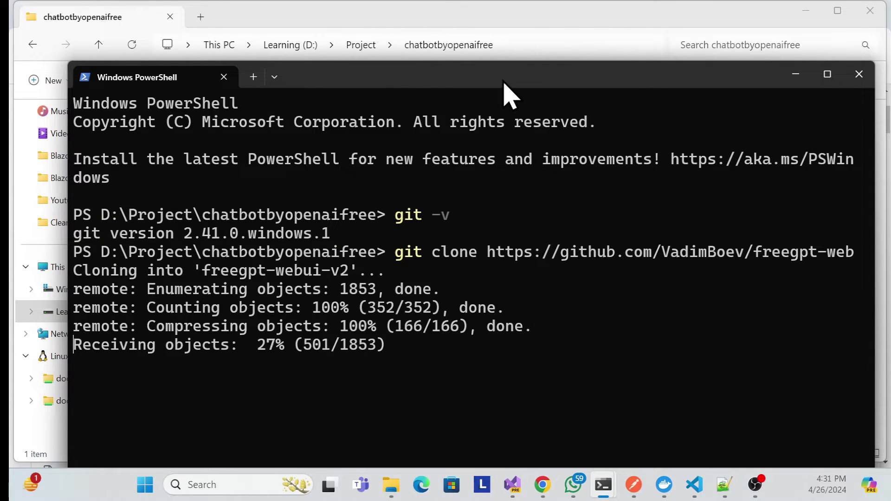
{"action": "left_click_drag", "start_coordinate": [503, 85], "coordinate": [482, 36]}
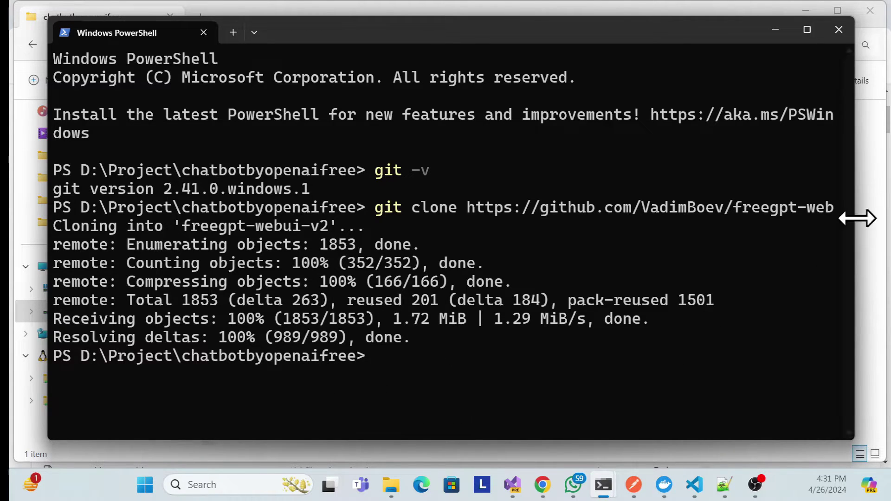
Check for the cloned folder in File Explorer and examine the Download ZIP option on the repository's GitHub page in Chrome.
{"action": "left_click", "coordinate": [866, 204]}
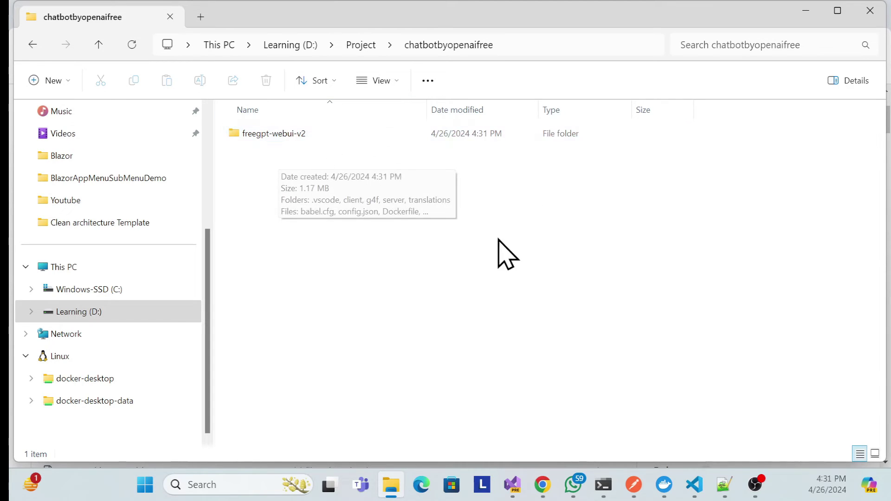
{"action": "mouse_move", "coordinate": [545, 493]}
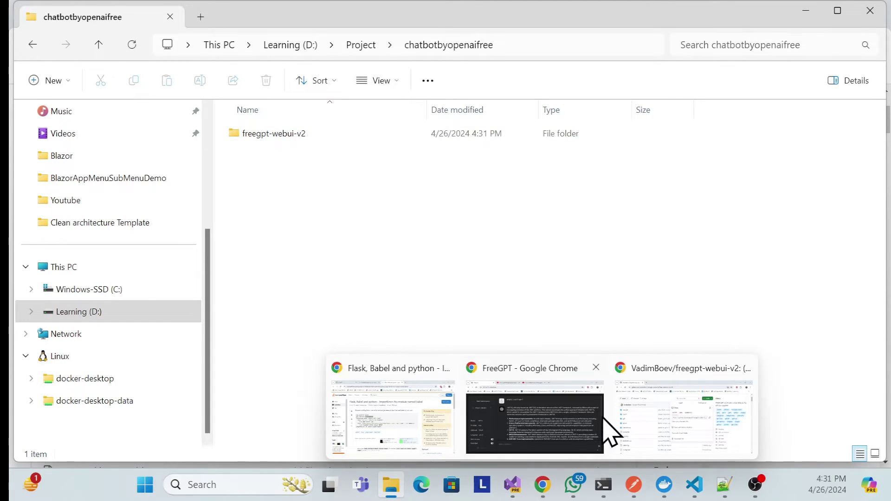
{"action": "left_click", "coordinate": [647, 417]}
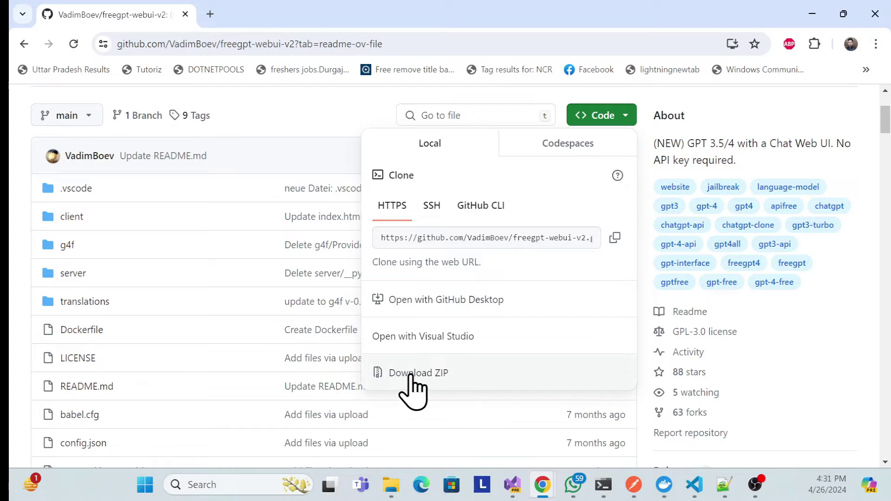
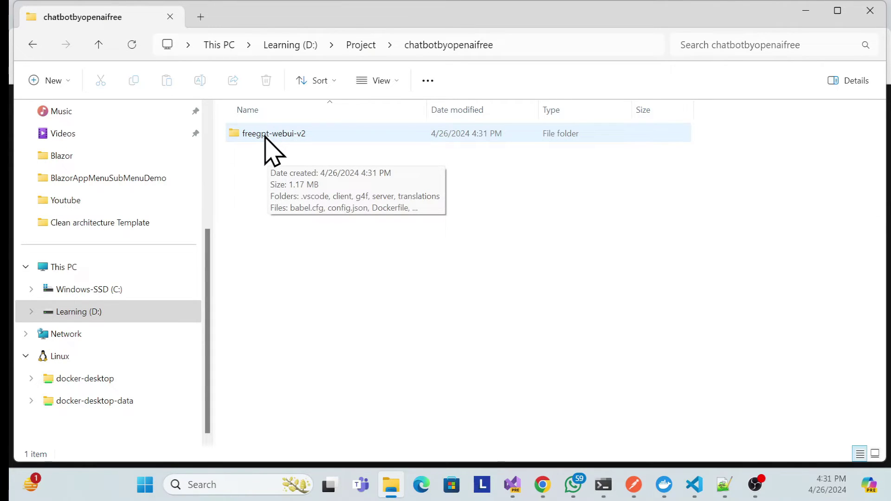
Examine the contents of the cloned freegpt-webui-v2 folder in File Explorer and return to the chatbotbyopenaifree folder.
{"action": "double_click", "coordinate": [266, 137]}
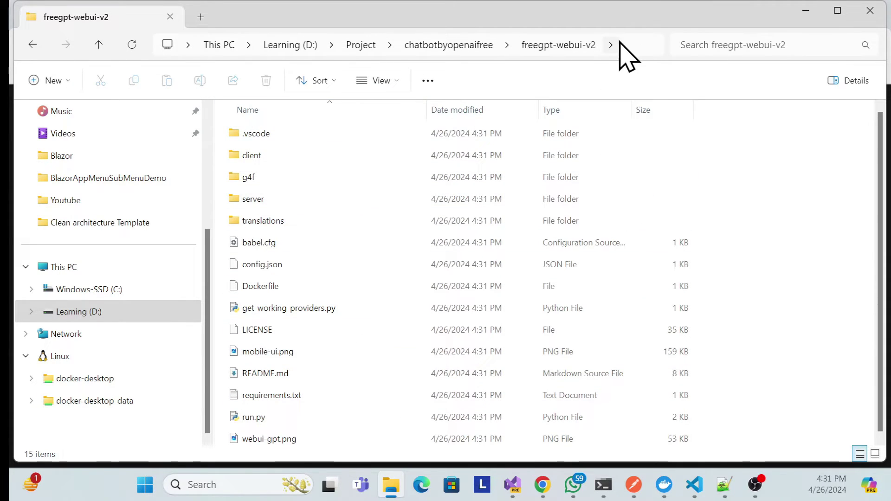
{"action": "right_click", "coordinate": [758, 161]}
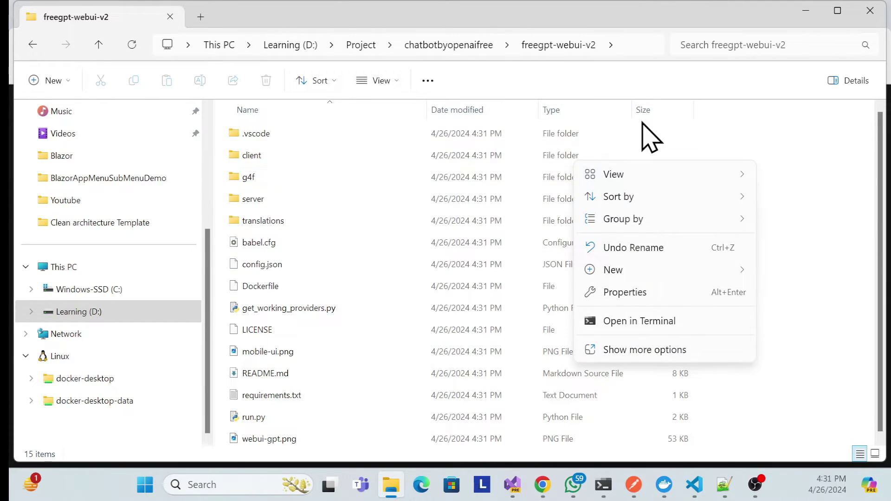
{"action": "left_click", "coordinate": [812, 140]}
{"action": "left_click", "coordinate": [453, 47]}
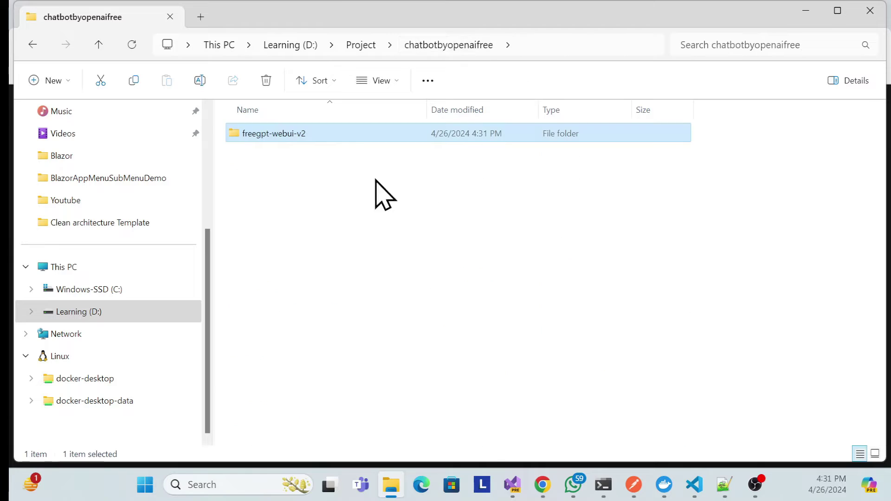
Open the cloned freegpt-webui-v2 folder, and in Chrome read the repository's README through to the Install Dependencies section.
{"action": "double_click", "coordinate": [275, 135]}
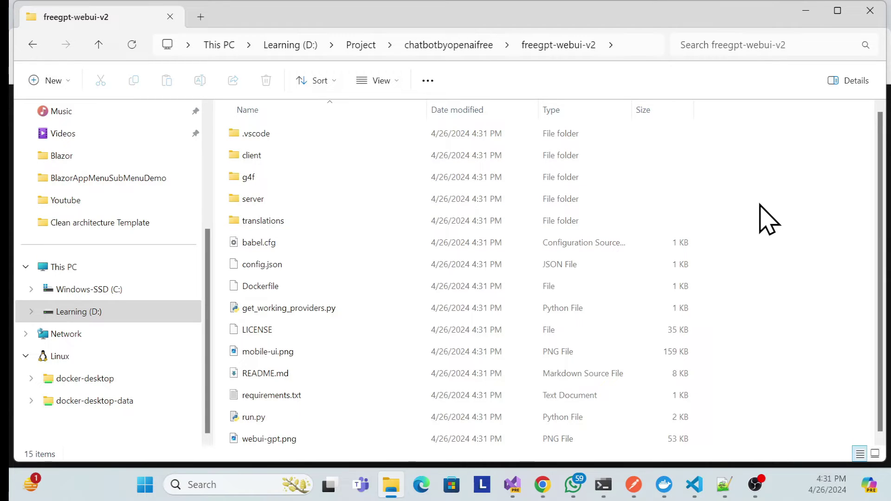
{"action": "mouse_move", "coordinate": [660, 488]}
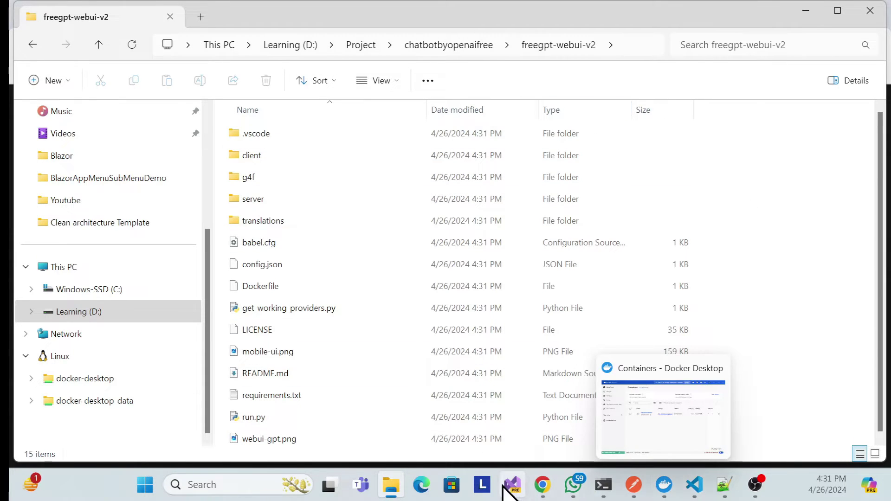
{"action": "mouse_move", "coordinate": [542, 485]}
{"action": "left_click", "coordinate": [663, 417]}
{"action": "scroll", "coordinate": [135, 219], "scroll_direction": "up", "scroll_amount": 2}
{"action": "scroll", "coordinate": [129, 302], "scroll_direction": "down", "scroll_amount": 20}
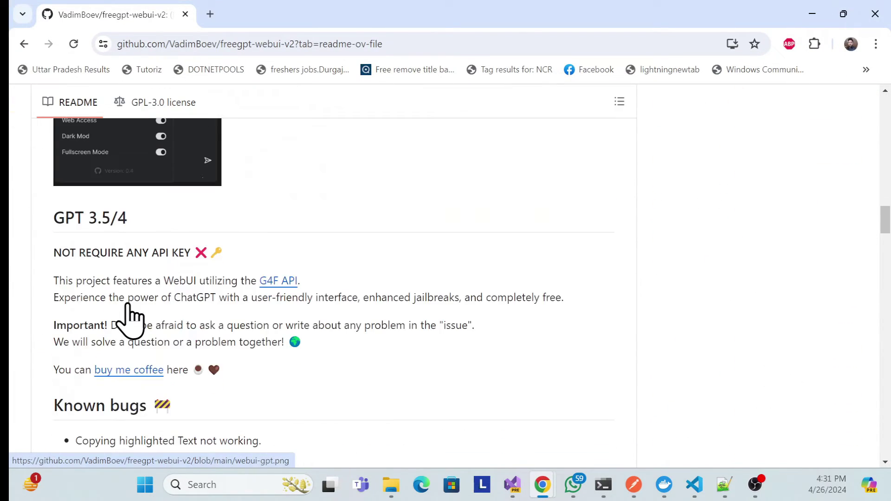
{"action": "scroll", "coordinate": [130, 320], "scroll_direction": "down", "scroll_amount": 20}
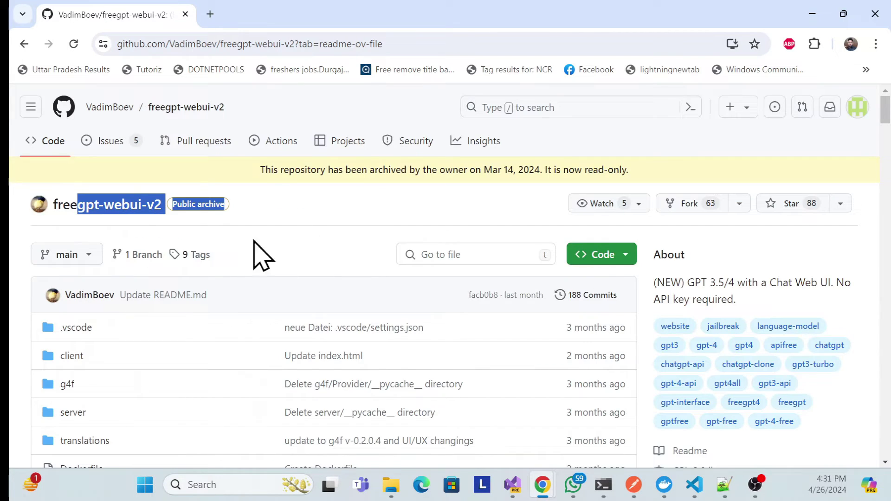
{"action": "scroll", "coordinate": [221, 279], "scroll_direction": "down", "scroll_amount": 20}
{"action": "scroll", "coordinate": [221, 284], "scroll_direction": "down", "scroll_amount": 10}
{"action": "scroll", "coordinate": [189, 234], "scroll_direction": "down", "scroll_amount": 1}
{"action": "scroll", "coordinate": [31, 230], "scroll_direction": "up", "scroll_amount": 1}
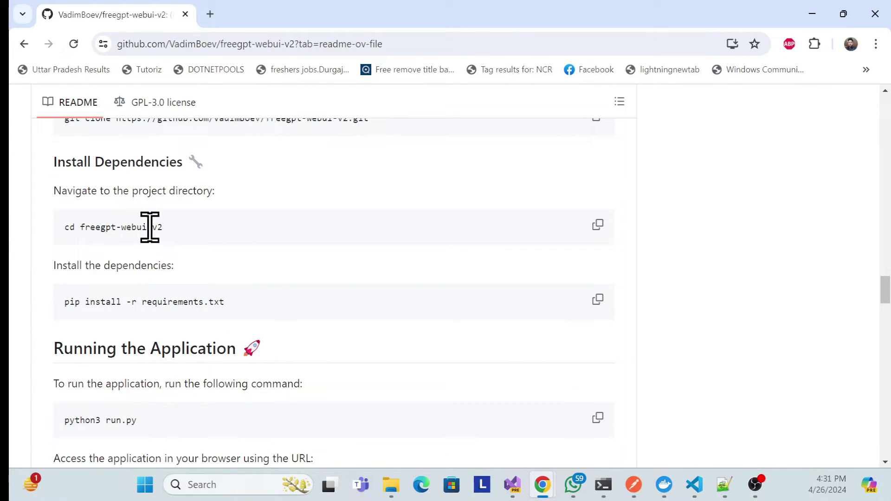
Copy the cd freegpt-webui-v2 command from the README and run it in the PowerShell window.
{"action": "mouse_move", "coordinate": [603, 485]}
{"action": "left_click", "coordinate": [673, 425]}
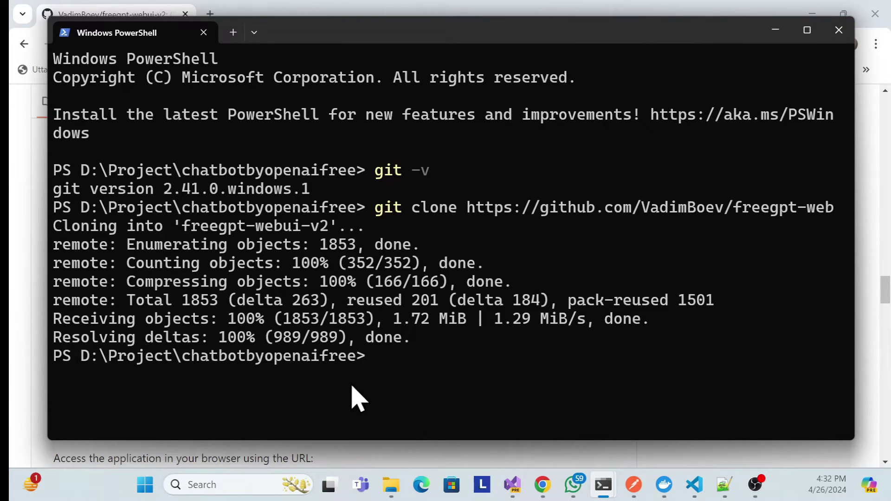
{"action": "left_click_drag", "start_coordinate": [503, 40], "coordinate": [512, 25]}
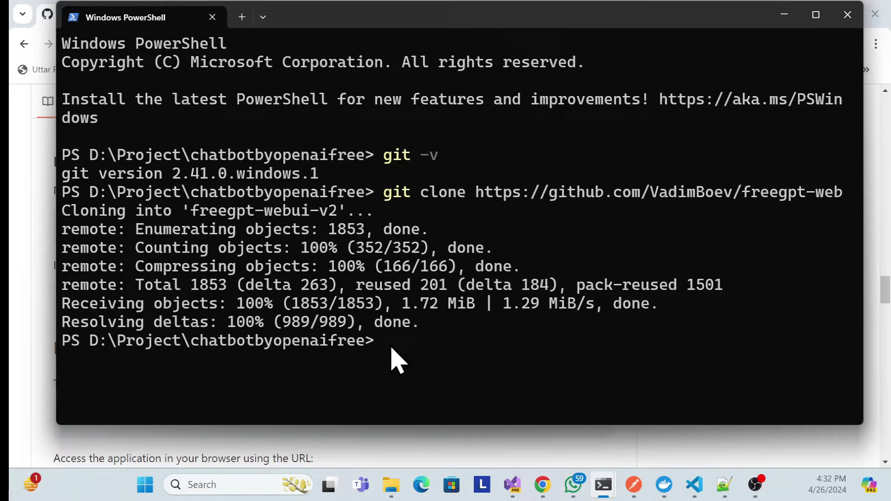
{"action": "left_click", "coordinate": [30, 349]}
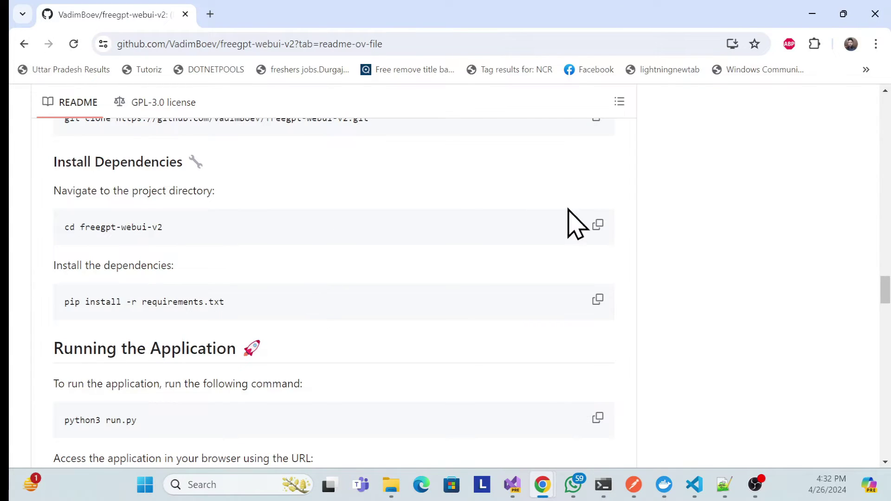
{"action": "left_click", "coordinate": [597, 225]}
{"action": "key", "text": "alt+Tab"}
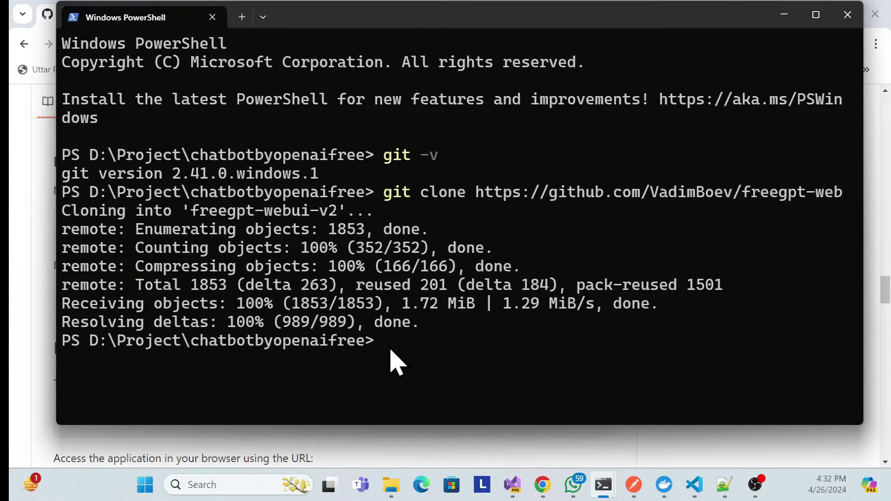
{"action": "key", "text": "ctrl+v"}
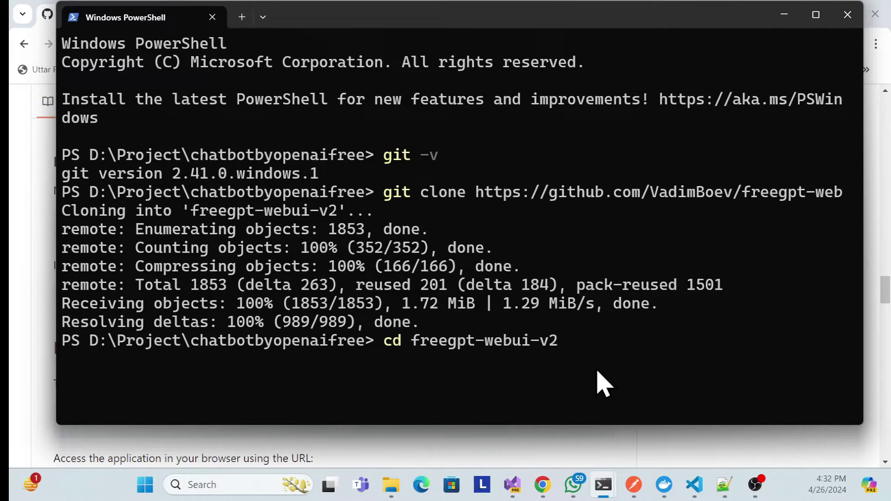
{"action": "key", "text": "Return"}
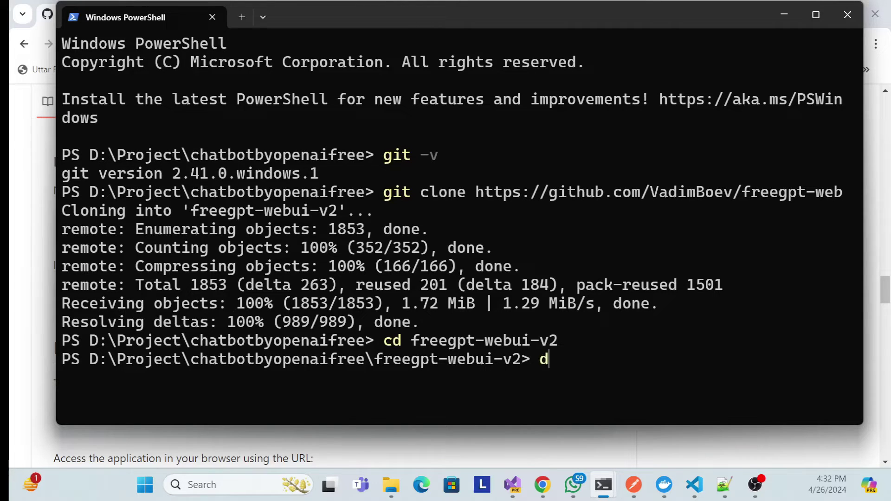
Clear the terminal with cls and list the project folder's contents with dir.
{"action": "type", "text": "cls"}
{"action": "key", "text": "Return"}
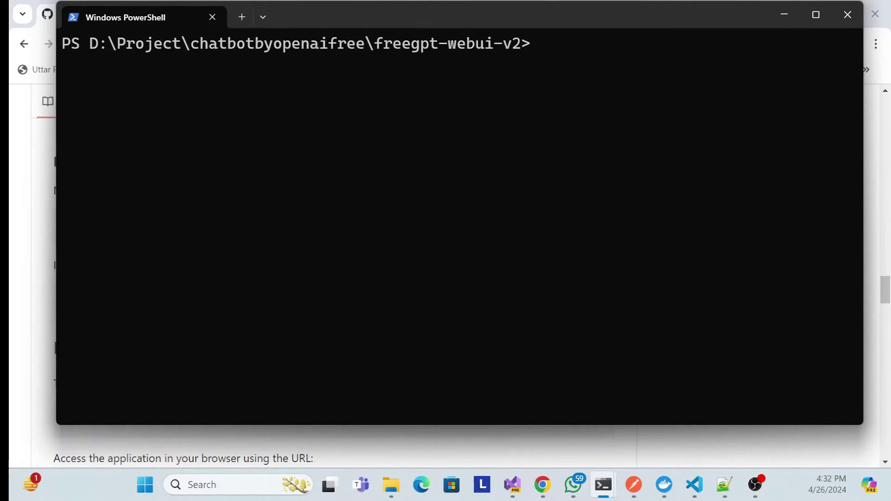
{"action": "key", "text": "Return"}
{"action": "scroll", "coordinate": [557, 273], "scroll_direction": "up", "scroll_amount": 2}
{"action": "scroll", "coordinate": [563, 268], "scroll_direction": "down", "scroll_amount": 2}
{"action": "scroll", "coordinate": [589, 279], "scroll_direction": "up", "scroll_amount": 2}
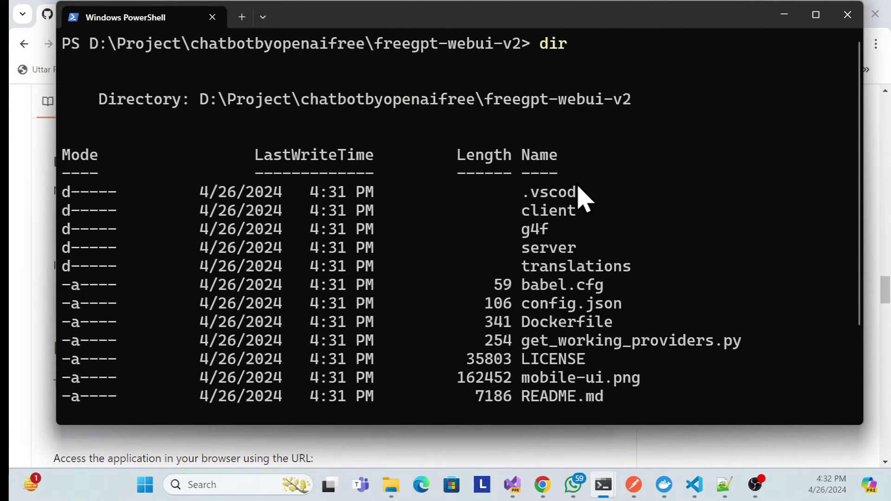
{"action": "scroll", "coordinate": [587, 241], "scroll_direction": "down", "scroll_amount": 2}
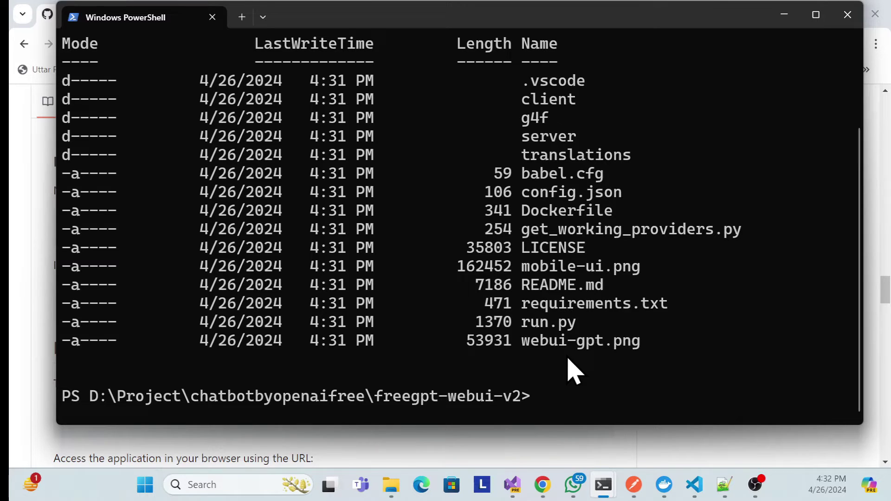
Open the project folder in Visual Studio Code with code . and dismiss the update notification.
{"action": "left_click_drag", "start_coordinate": [557, 19], "coordinate": [495, 20]}
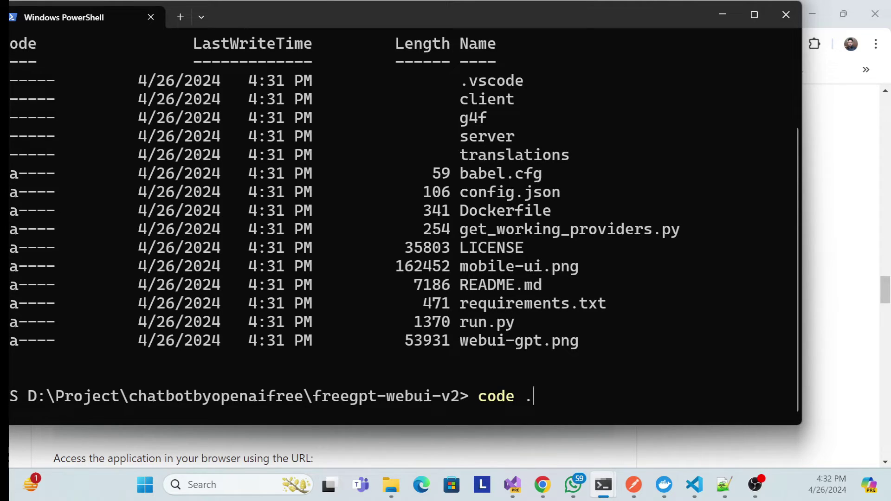
{"action": "key", "text": "Return"}
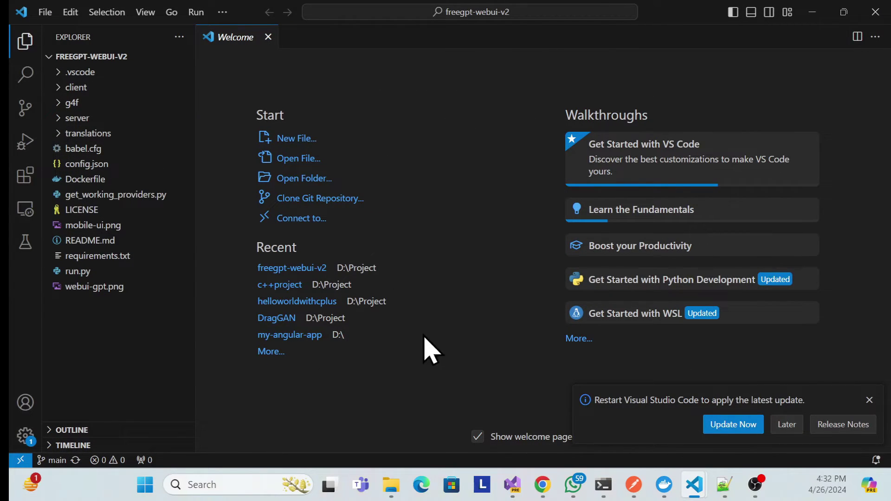
{"action": "left_click", "coordinate": [869, 401]}
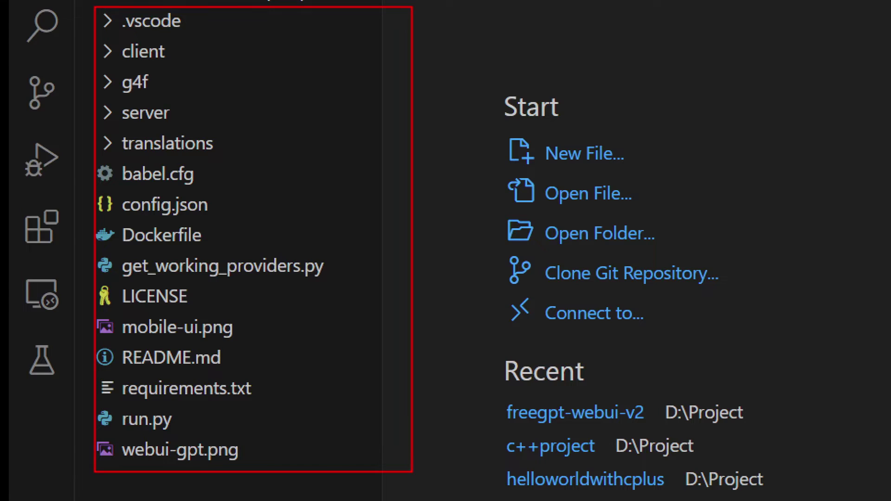
Examine the contents of the server, g4f and client folders in the project tree, and collapse them again.
{"action": "left_click", "coordinate": [67, 118]}
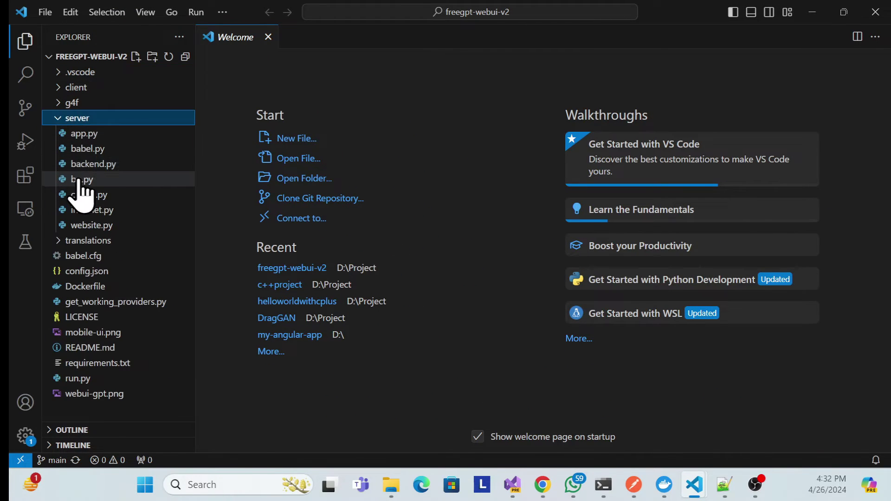
{"action": "left_click", "coordinate": [68, 103]}
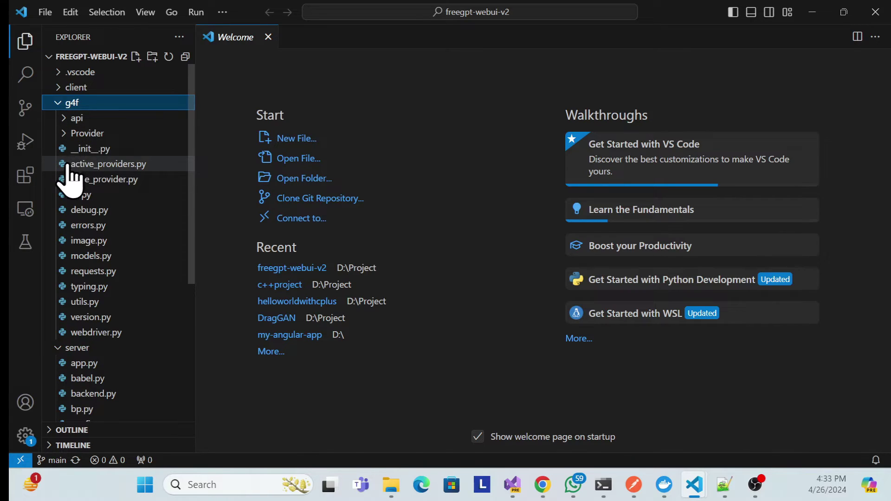
{"action": "left_click", "coordinate": [57, 89]}
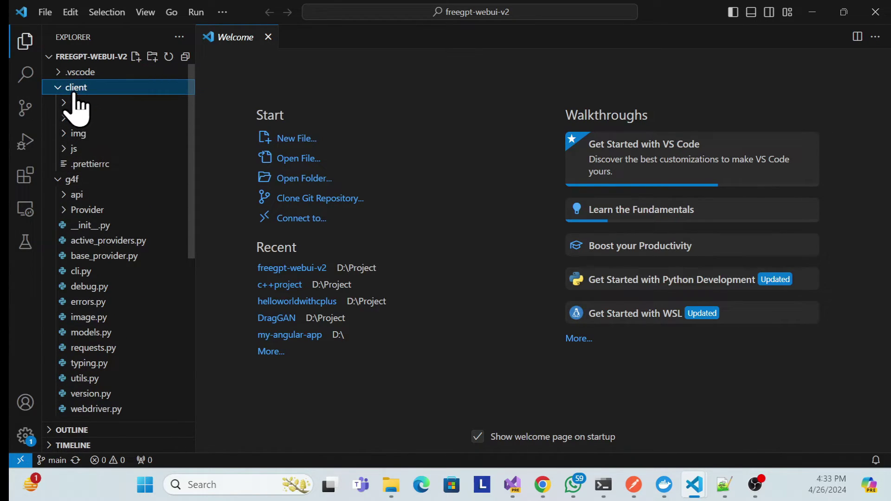
{"action": "left_click", "coordinate": [58, 88]}
{"action": "left_click", "coordinate": [60, 102]}
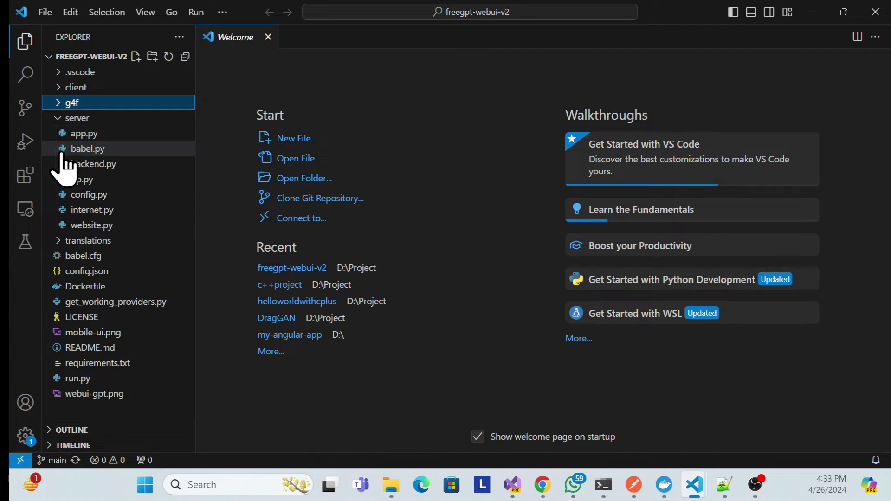
{"action": "left_click", "coordinate": [59, 118]}
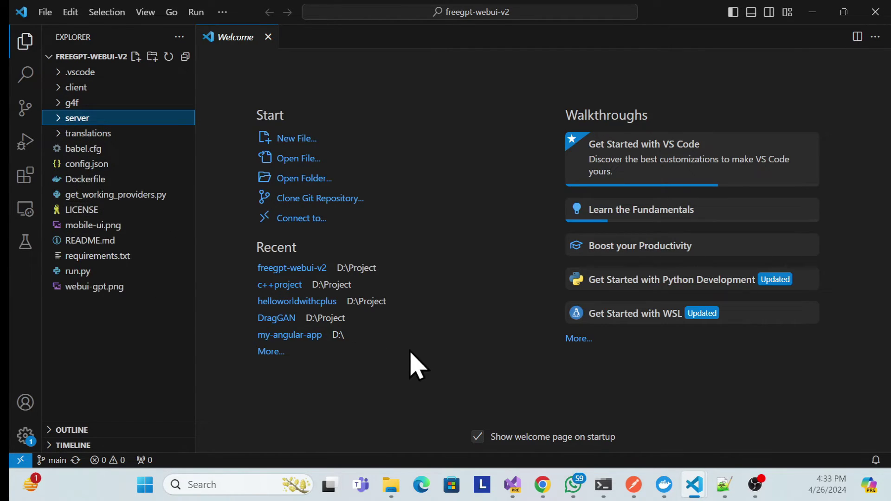
Open a new terminal in the project, enlarge its area and add a Command Prompt session.
{"action": "left_click", "coordinate": [222, 12]}
{"action": "mouse_move", "coordinate": [265, 32]}
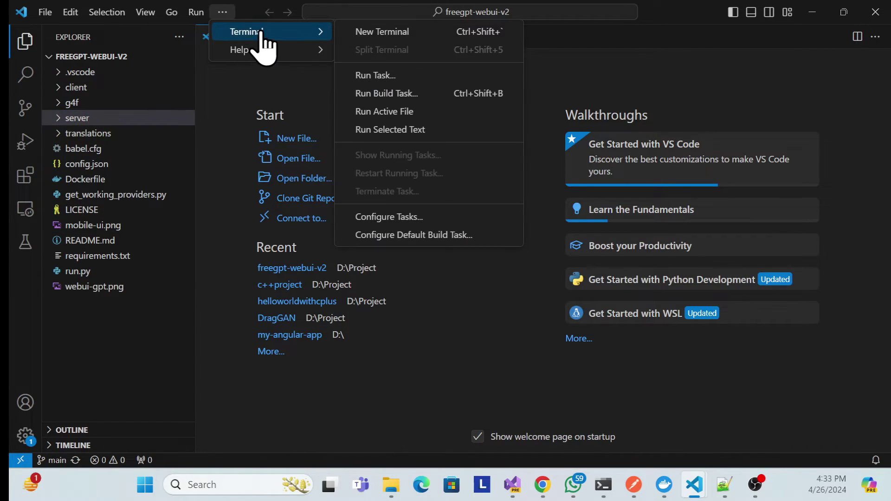
{"action": "left_click", "coordinate": [386, 33]}
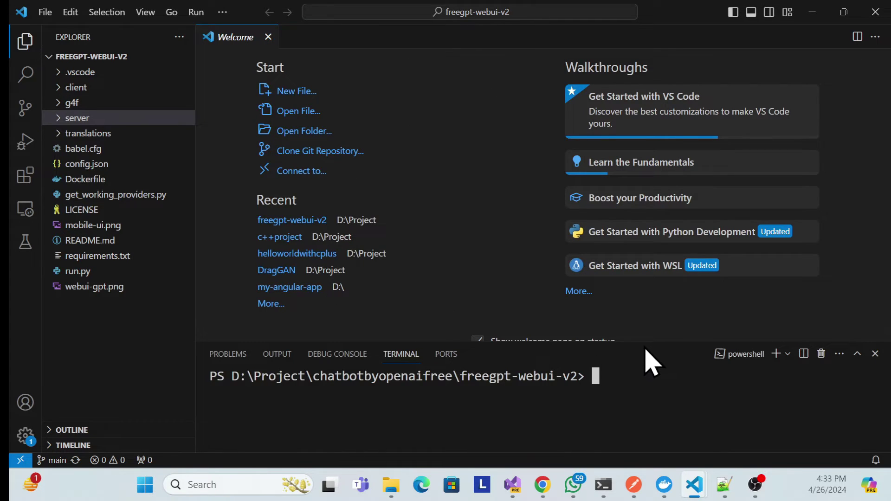
{"action": "left_click_drag", "start_coordinate": [648, 340], "coordinate": [649, 220]}
{"action": "left_click", "coordinate": [788, 232]}
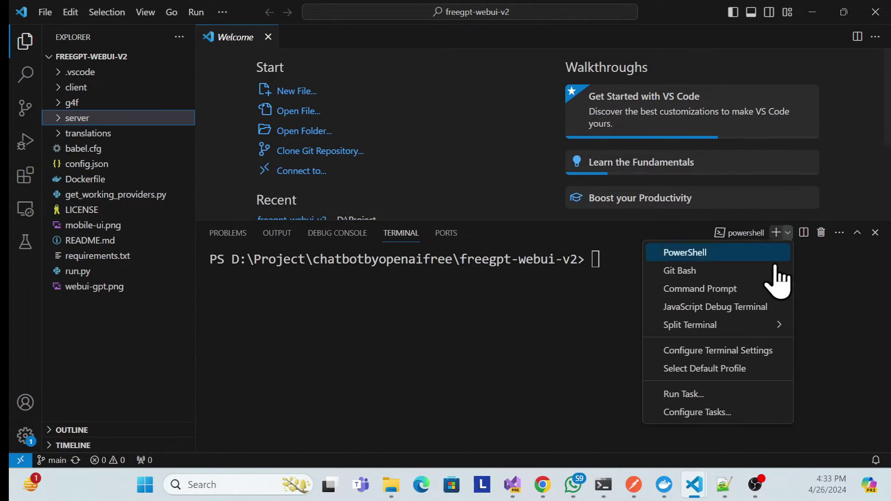
{"action": "left_click", "coordinate": [730, 290]}
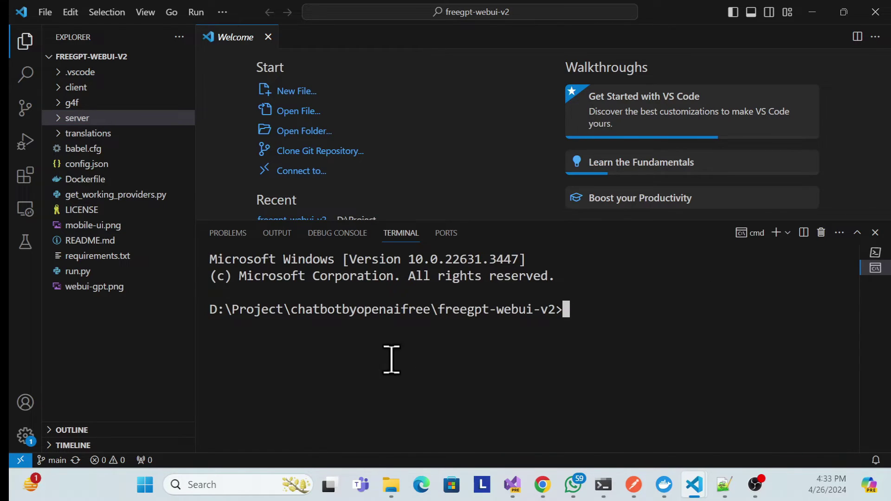
Switch to the README in Chrome and examine the pip install -r requirements.txt command for installing the dependencies.
{"action": "key", "text": "super+shift+s"}
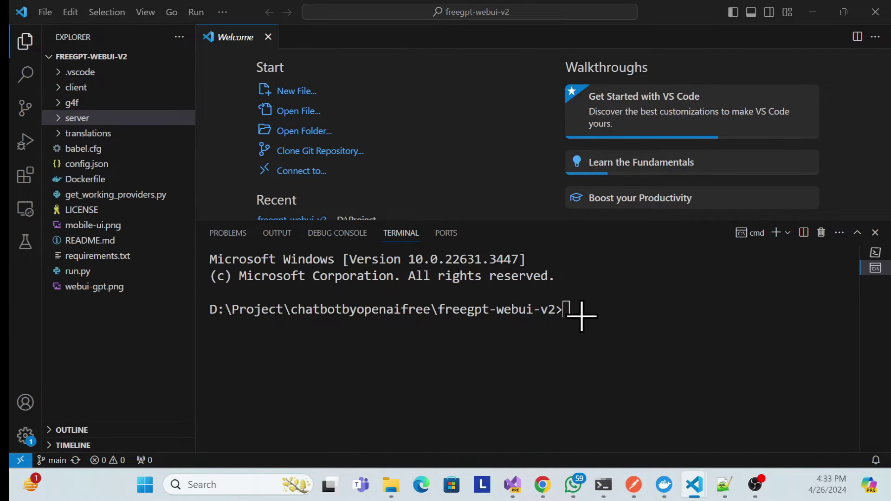
{"action": "key", "text": "alt+Tab"}
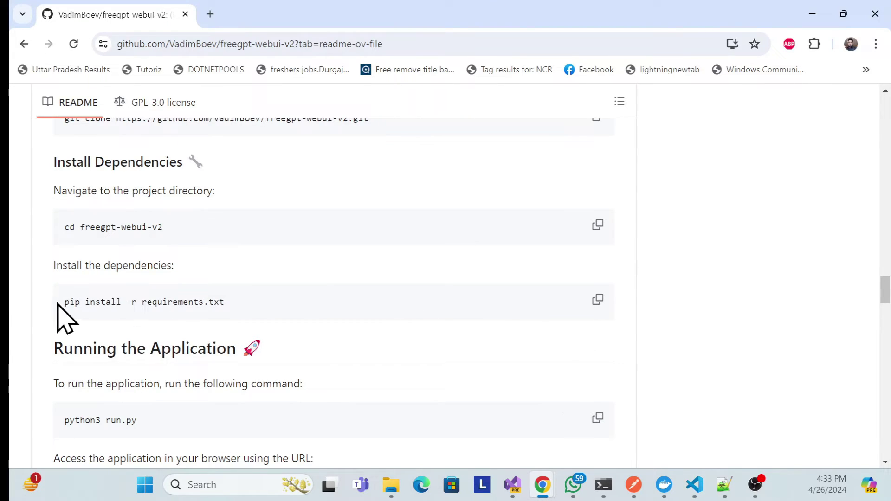
{"action": "left_click_drag", "start_coordinate": [55, 267], "coordinate": [171, 268]}
{"action": "left_click_drag", "start_coordinate": [62, 302], "coordinate": [238, 322]}
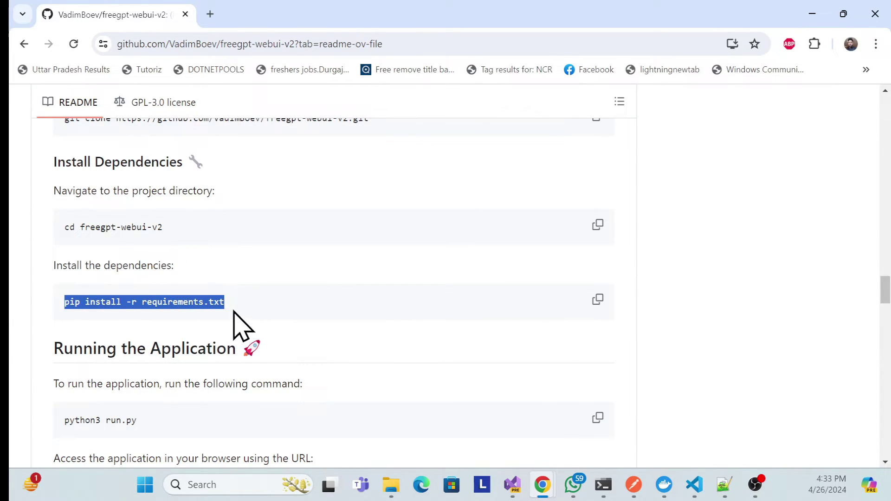
{"action": "double_click", "coordinate": [109, 302]}
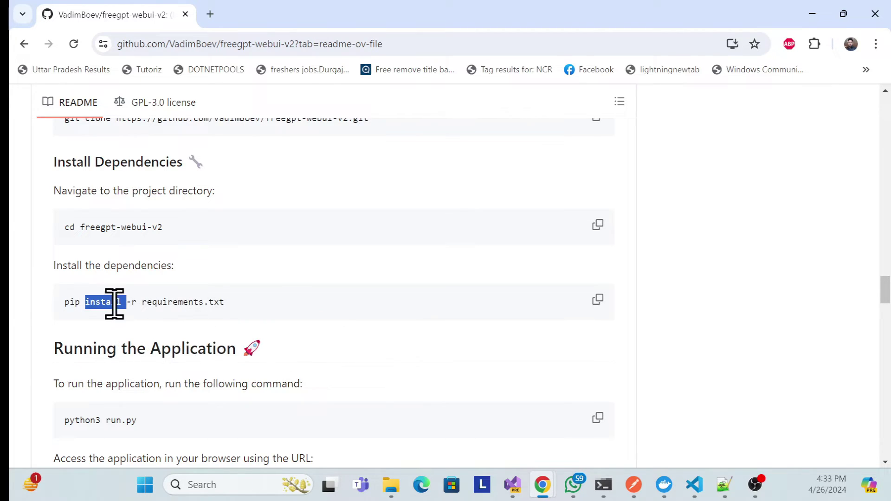
Check the installed Python version with python --version in the Visual Studio Code terminal, and return to the README in Chrome.
{"action": "key", "text": "alt+Tab"}
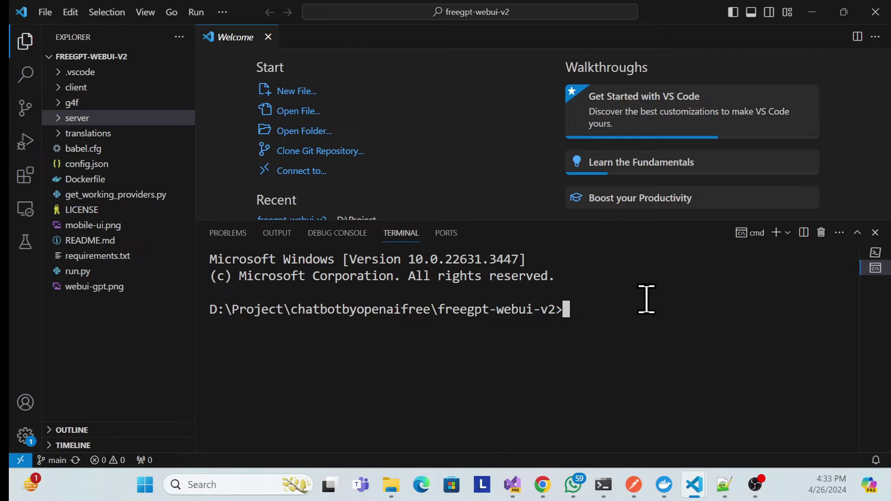
{"action": "key", "text": "BackSpace"}
{"action": "type", "text": "ython --version"}
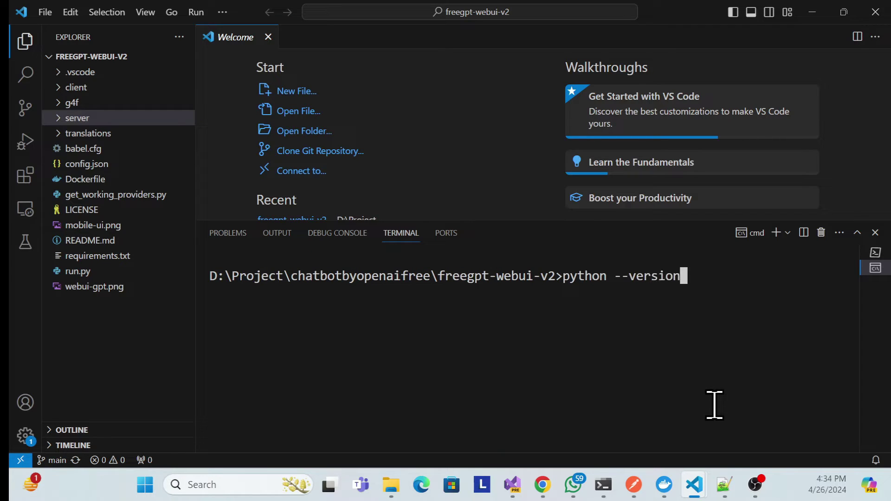
{"action": "key", "text": "Return"}
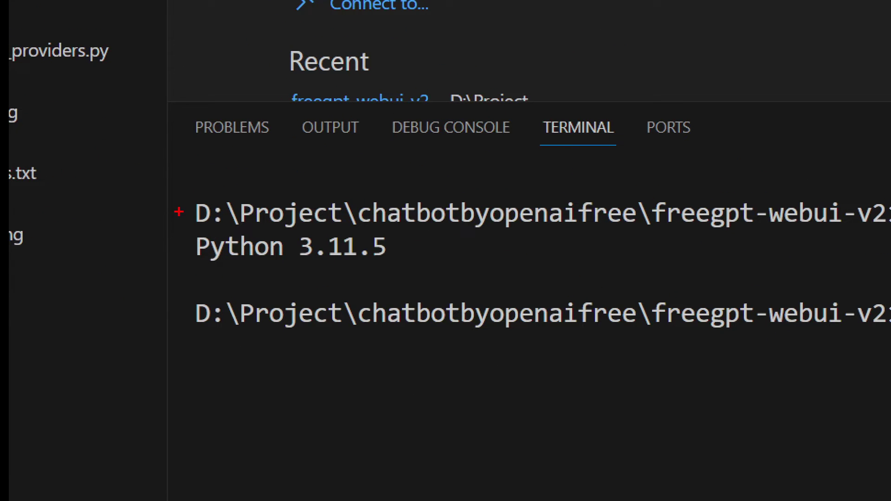
{"action": "left_click_drag", "start_coordinate": [188, 217], "coordinate": [453, 272]}
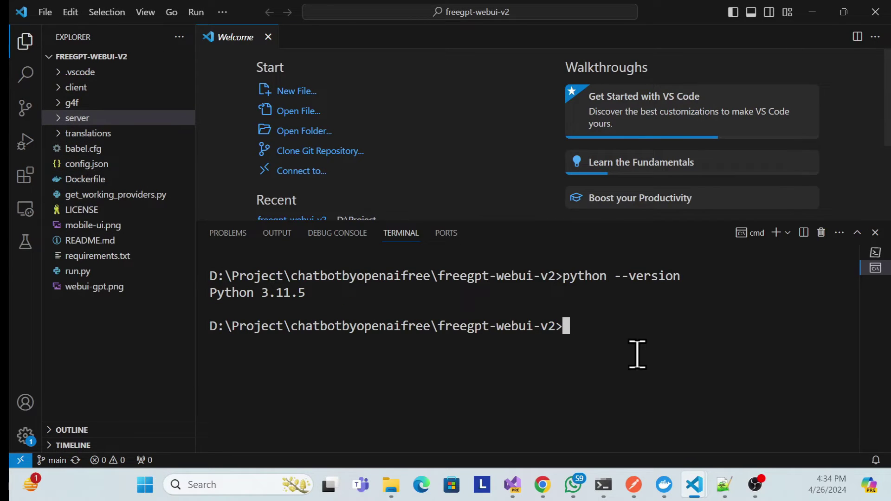
{"action": "key", "text": "ctrl+2"}
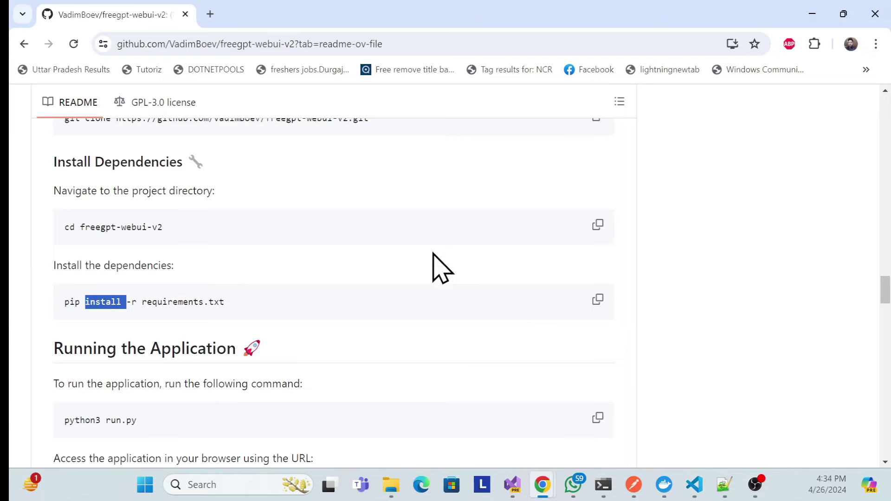
Compare the Python version recommended in the README's Getting Started section with the installed version shown in the Visual Studio Code terminal.
{"action": "scroll", "coordinate": [173, 309], "scroll_direction": "up", "scroll_amount": 5}
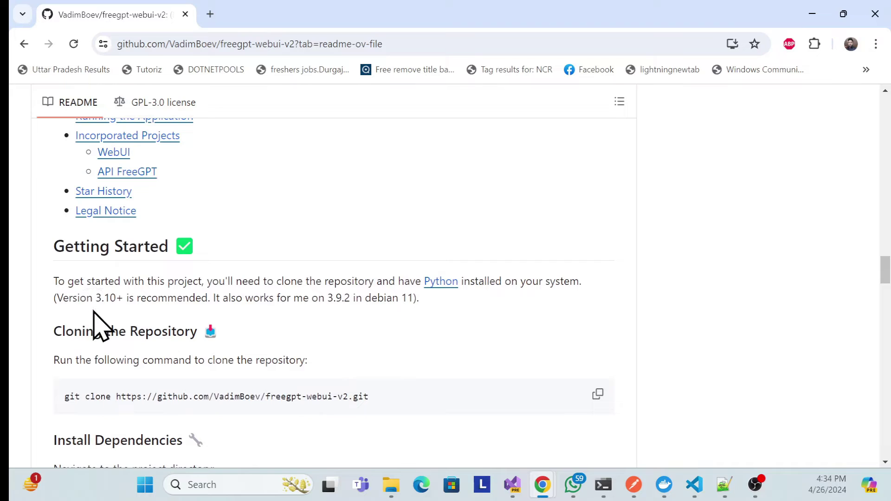
{"action": "mouse_move", "coordinate": [78, 266]}
{"action": "left_mouse_down"}
{"action": "mouse_move", "coordinate": [234, 311]}
{"action": "mouse_move", "coordinate": [215, 305]}
{"action": "left_mouse_up"}
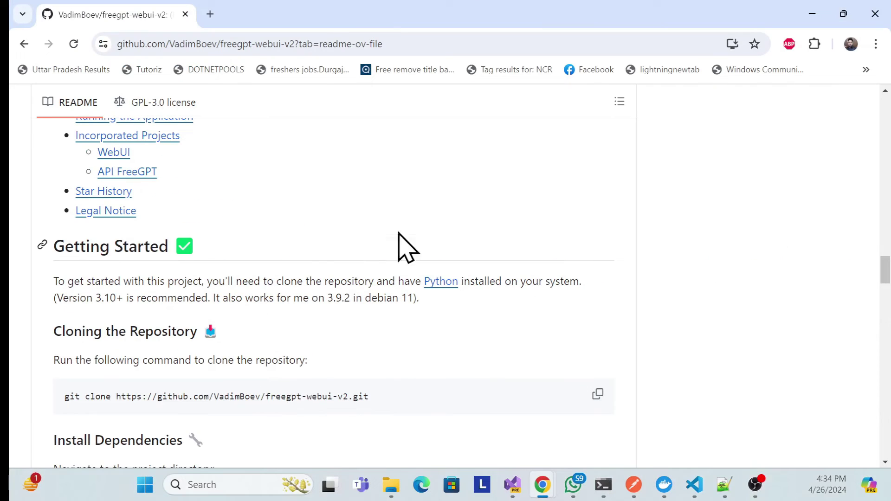
{"action": "left_click", "coordinate": [808, 19]}
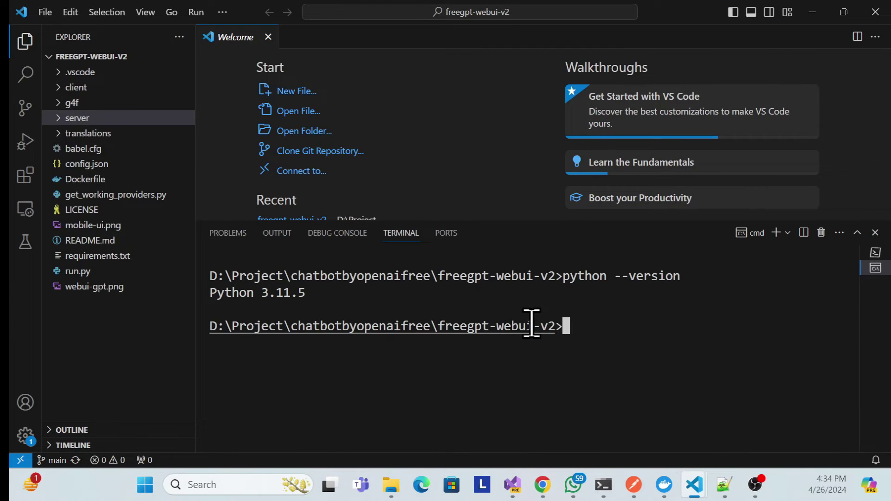
{"action": "left_click_drag", "start_coordinate": [325, 288], "coordinate": [214, 288]}
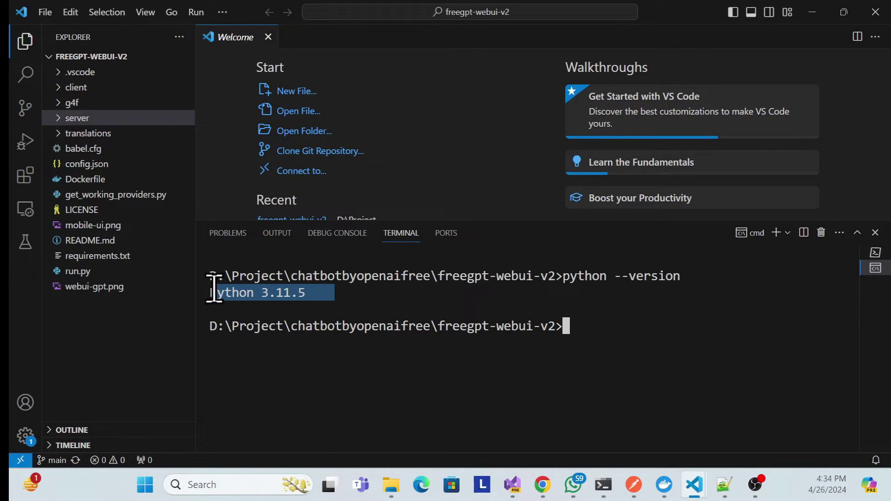
{"action": "key", "text": "ctrl+c"}
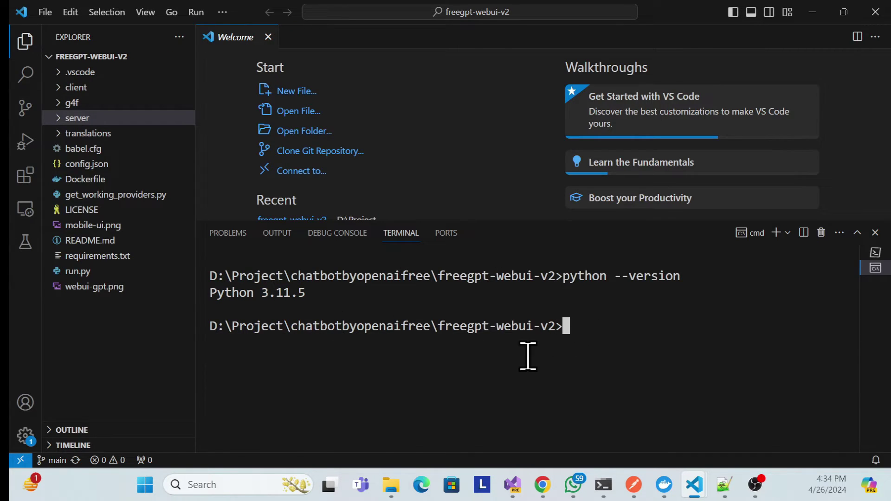
Copy the pip install -r requirements.txt command from the README in Chrome and return to Visual Studio Code.
{"action": "key", "text": "alt+Tab"}
{"action": "scroll", "coordinate": [251, 353], "scroll_direction": "down", "scroll_amount": 6}
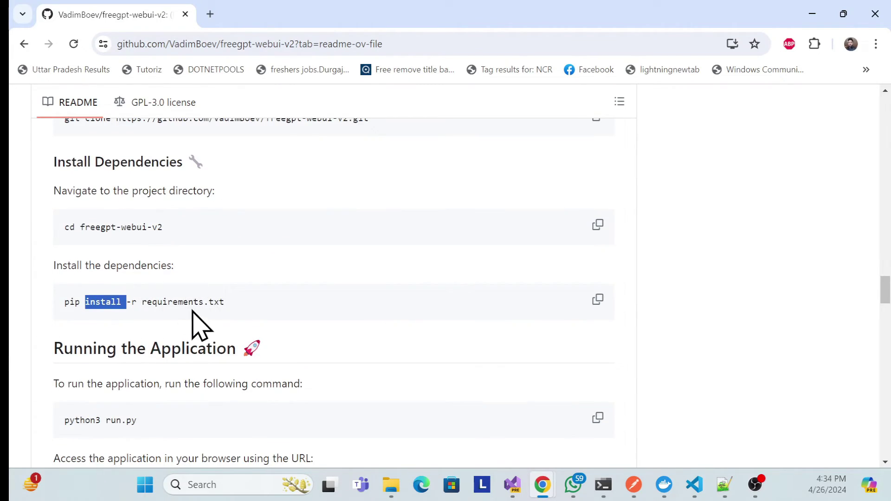
{"action": "left_click_drag", "start_coordinate": [126, 303], "coordinate": [88, 304]}
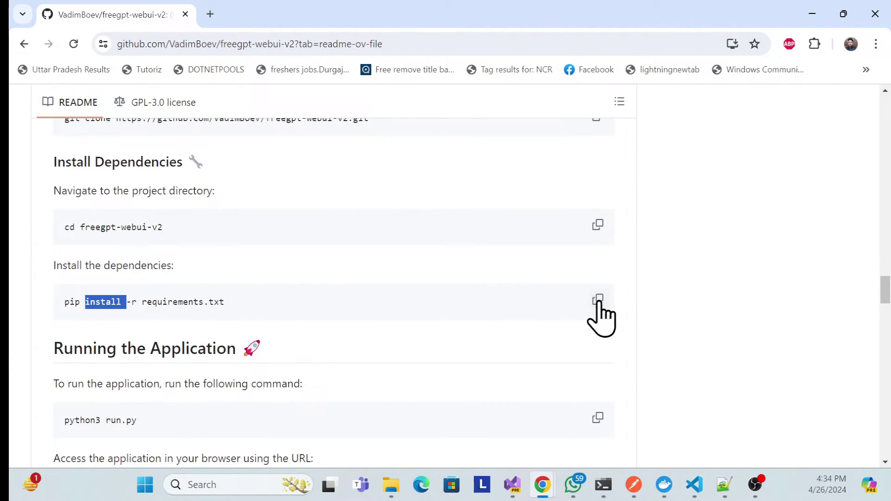
{"action": "left_click", "coordinate": [598, 300]}
{"action": "left_click", "coordinate": [812, 14]}
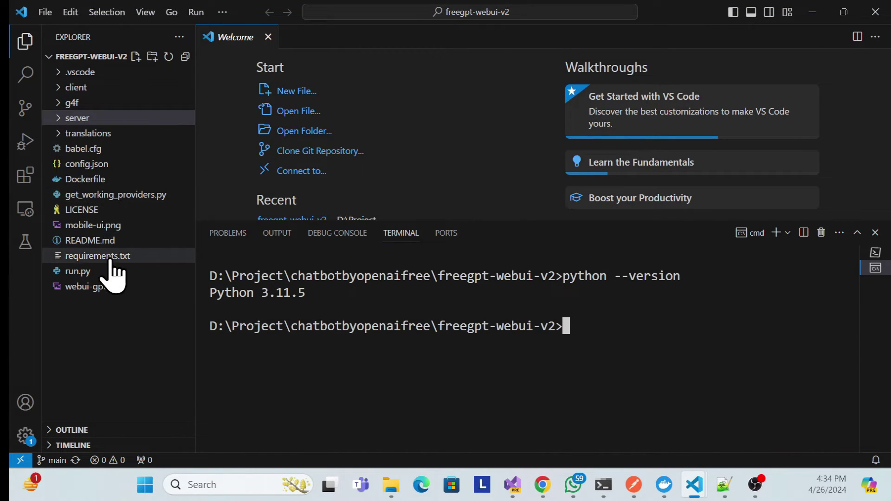
Open requirements.txt from the project tree and look through its list of packages.
{"action": "left_click", "coordinate": [91, 258]}
{"action": "left_click", "coordinate": [614, 230]}
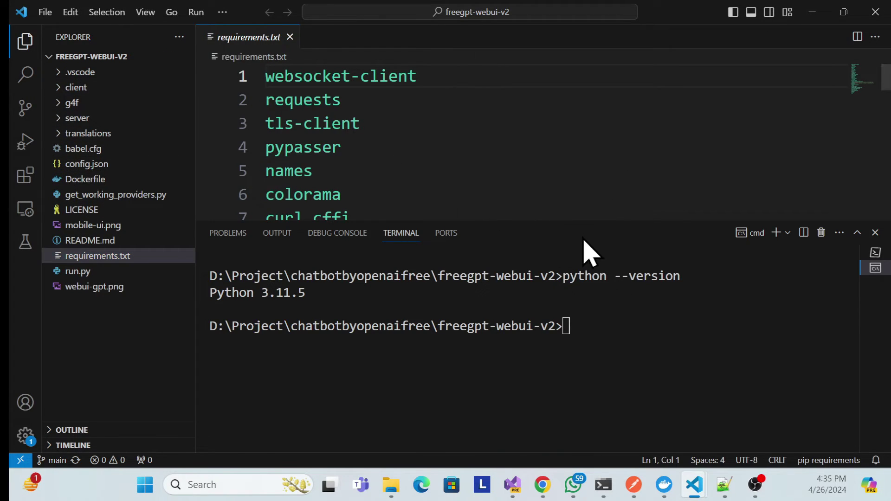
{"action": "left_click_drag", "start_coordinate": [583, 216], "coordinate": [423, 202]}
{"action": "scroll", "coordinate": [341, 171], "scroll_direction": "up", "scroll_amount": 10}
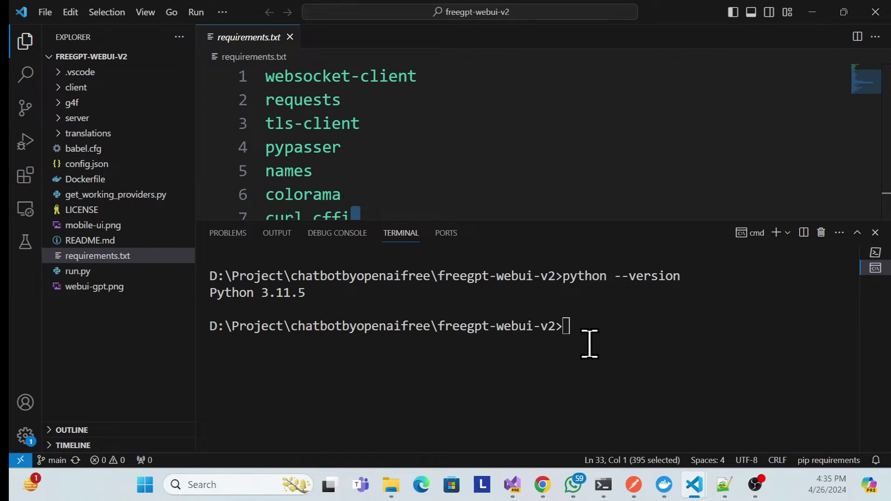
Run pip install -r requirements.txt in the terminal, review its output and enlarge the terminal area.
{"action": "key", "text": "ctrl+v"}
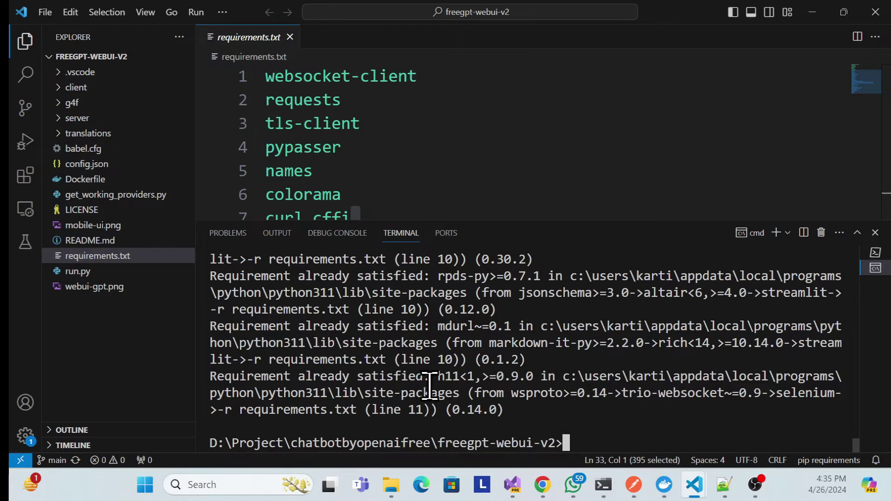
{"action": "scroll", "coordinate": [419, 382], "scroll_direction": "up", "scroll_amount": 10}
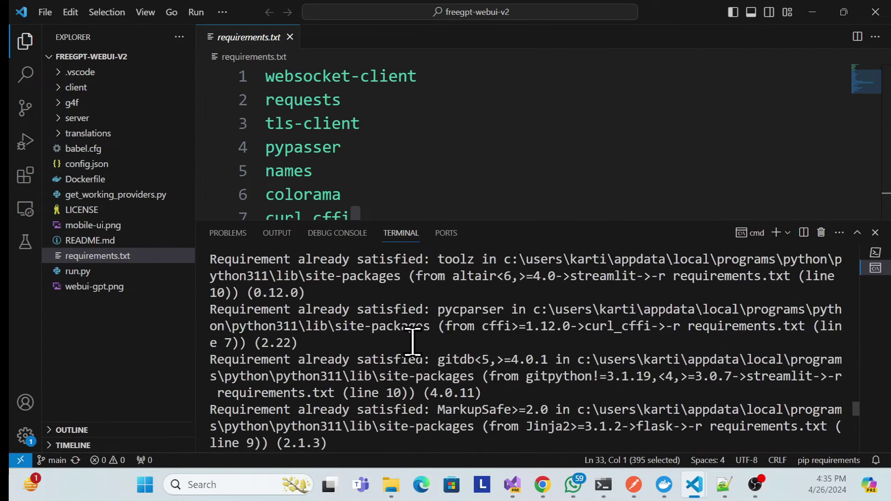
{"action": "scroll", "coordinate": [413, 342], "scroll_direction": "down", "scroll_amount": 10}
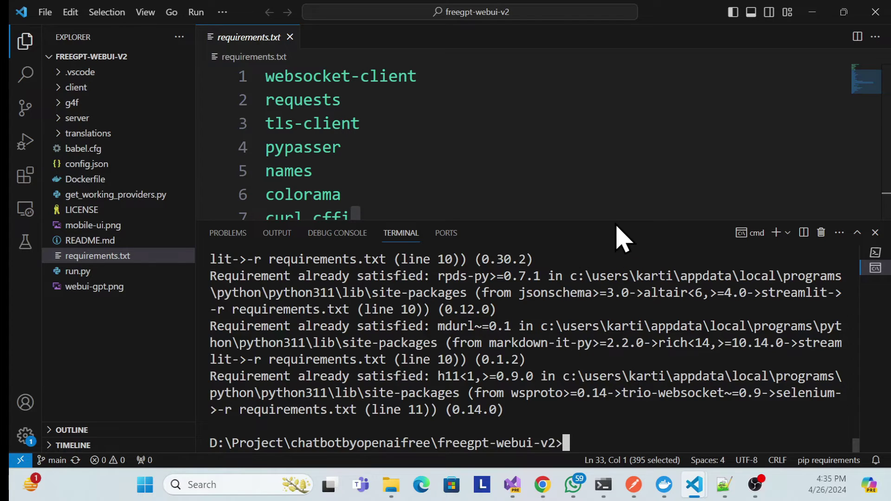
{"action": "left_click_drag", "start_coordinate": [616, 219], "coordinate": [613, 147]}
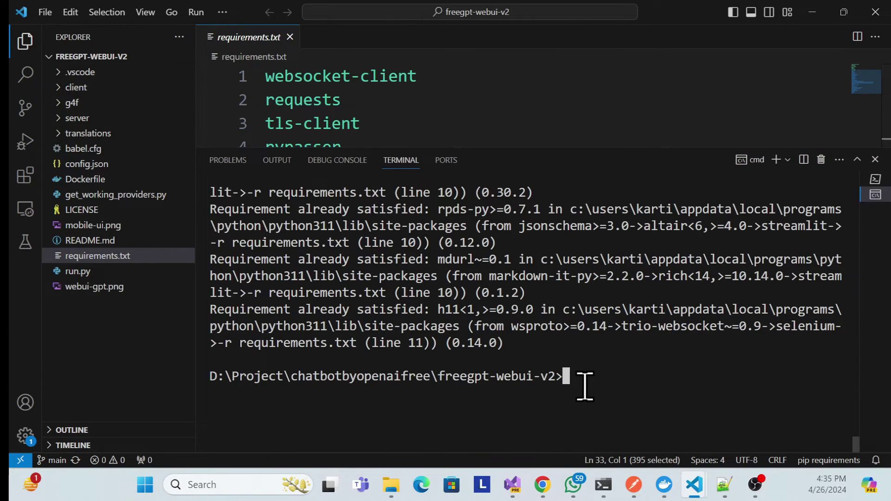
Copy the python3 run.py command from the README in Chrome and try to run it in the Visual Studio Code terminal.
{"action": "key", "text": "alt+Tab"}
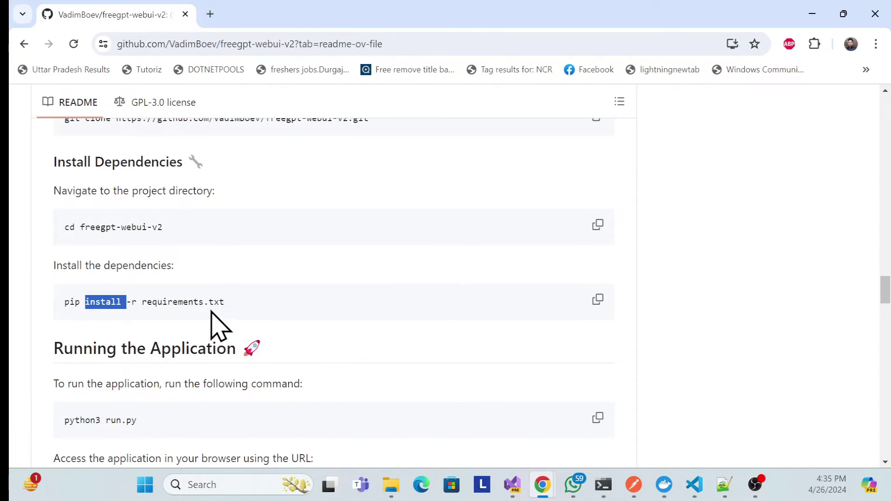
{"action": "scroll", "coordinate": [219, 306], "scroll_direction": "down", "scroll_amount": 3}
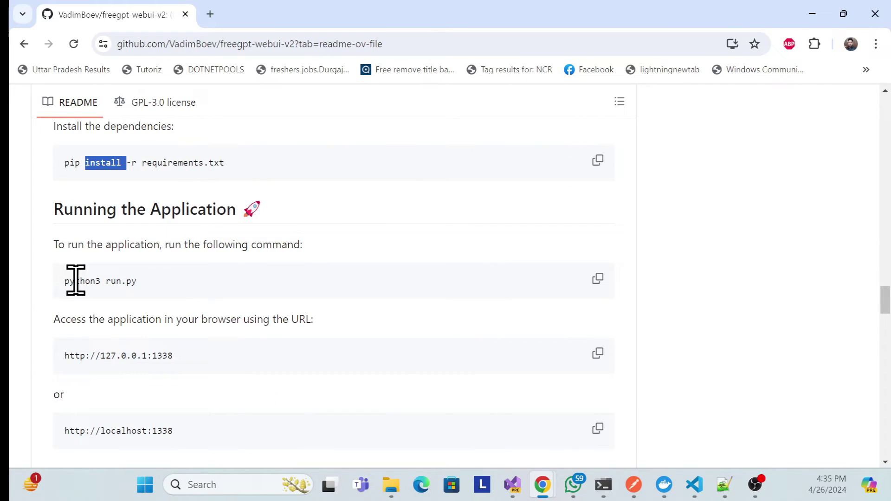
{"action": "left_click_drag", "start_coordinate": [65, 281], "coordinate": [162, 280]}
{"action": "left_click", "coordinate": [599, 279]}
{"action": "left_click", "coordinate": [812, 14]}
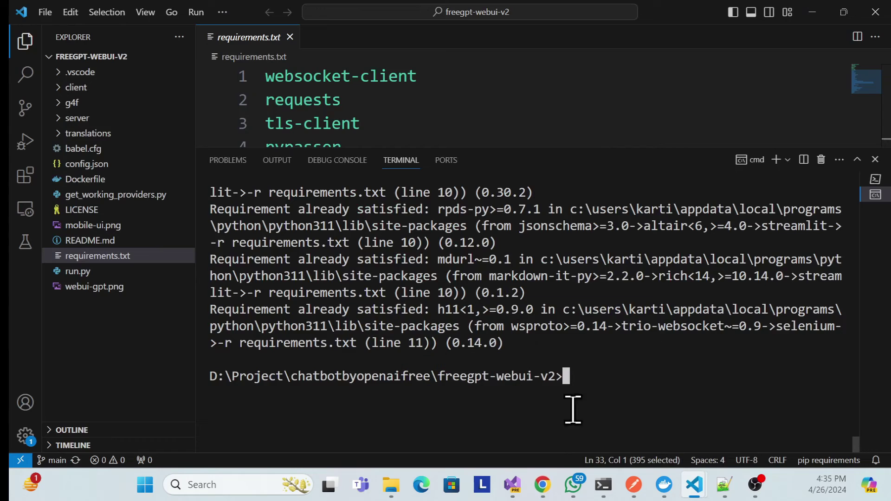
{"action": "key", "text": "ctrl+v"}
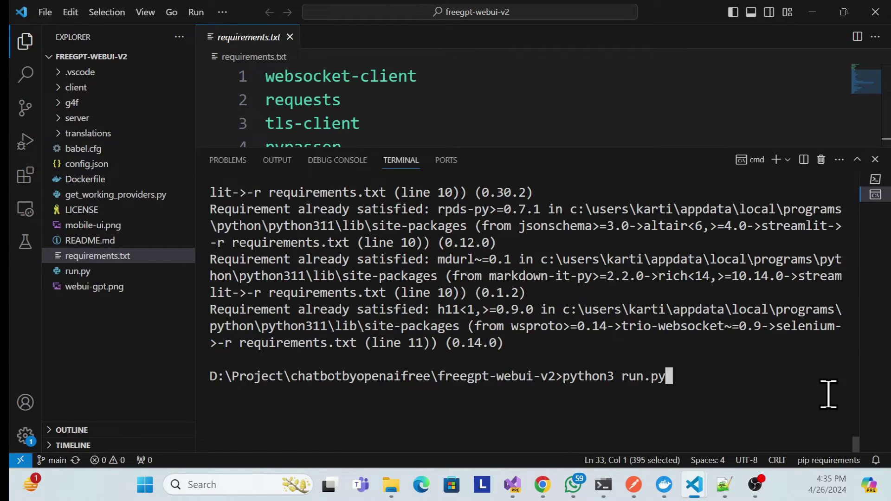
{"action": "key", "text": "Return"}
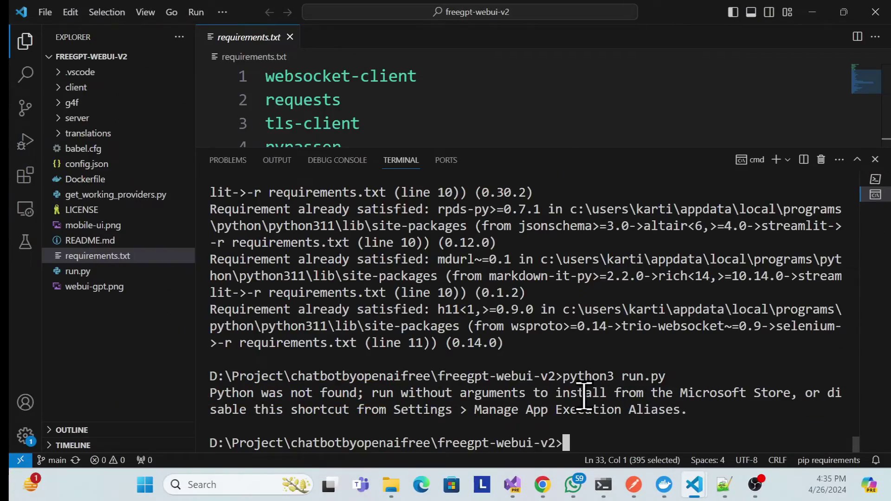
Start the application with python run.py in the terminal and review the startup output.
{"action": "left_click_drag", "start_coordinate": [615, 374], "coordinate": [563, 376]}
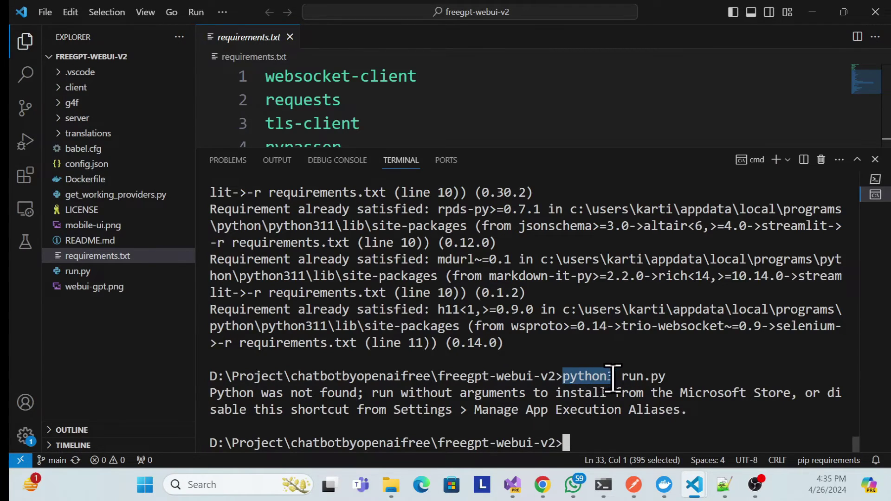
{"action": "key", "text": "ctrl+c"}
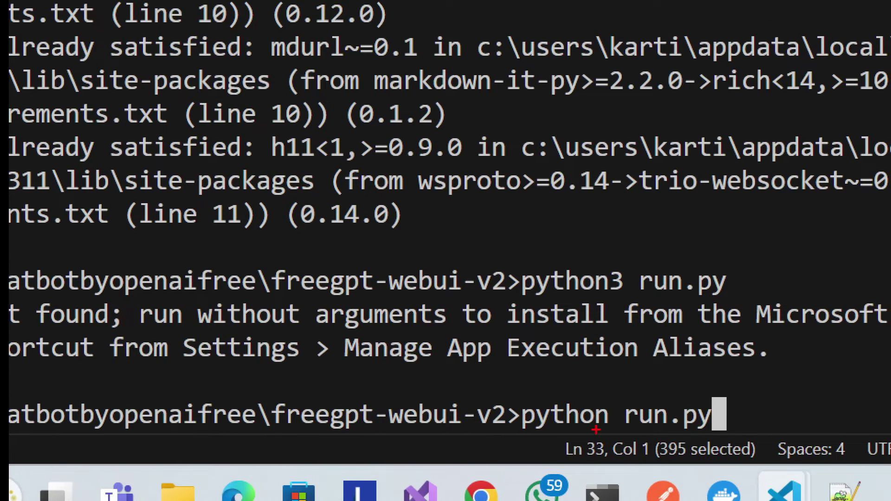
{"action": "mouse_move", "coordinate": [519, 384]}
{"action": "left_mouse_down"}
{"action": "mouse_move", "coordinate": [668, 442]}
{"action": "mouse_move", "coordinate": [796, 442]}
{"action": "mouse_move", "coordinate": [783, 442]}
{"action": "left_mouse_up"}
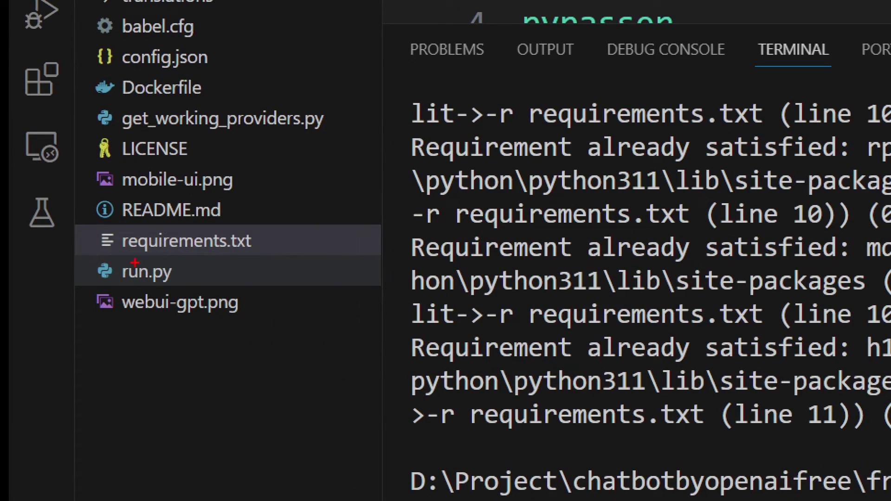
{"action": "left_click_drag", "start_coordinate": [96, 256], "coordinate": [228, 287]}
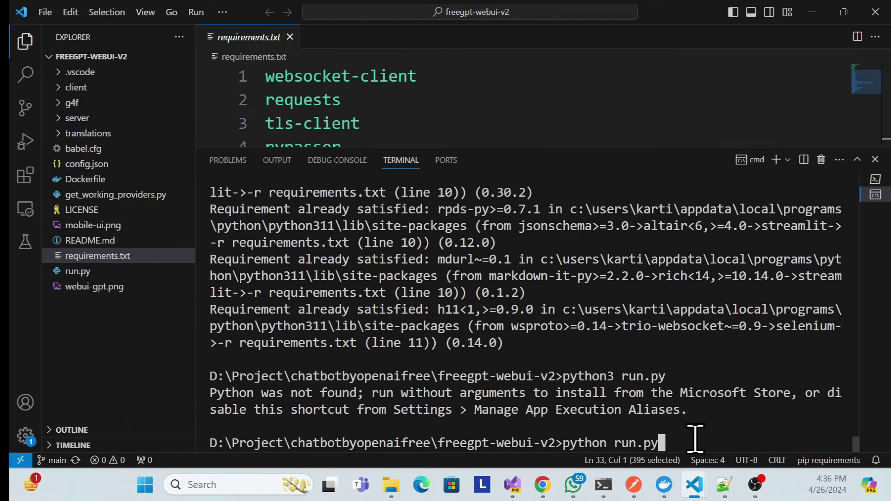
{"action": "key", "text": "Return"}
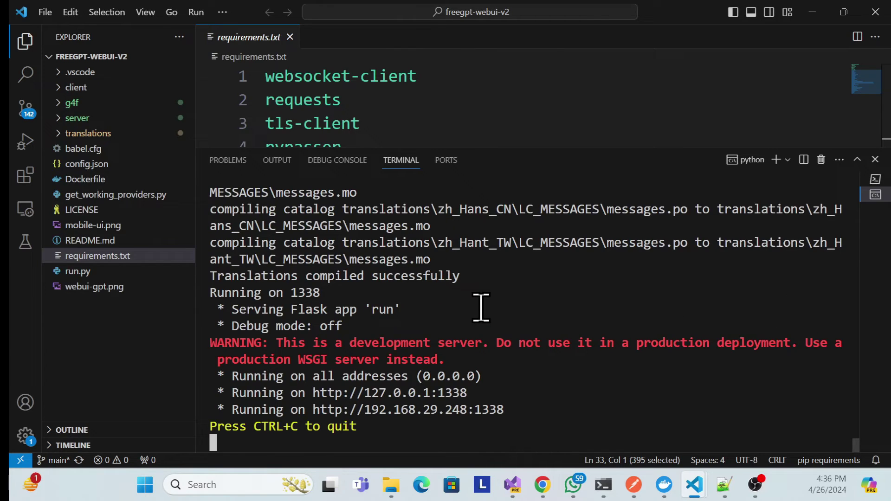
{"action": "scroll", "coordinate": [481, 307], "scroll_direction": "up", "scroll_amount": 10}
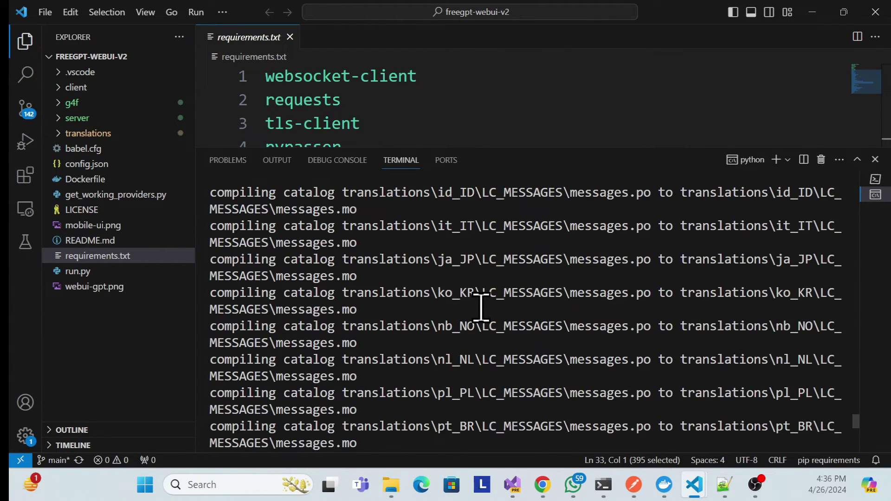
{"action": "scroll", "coordinate": [481, 307], "scroll_direction": "down", "scroll_amount": 12}
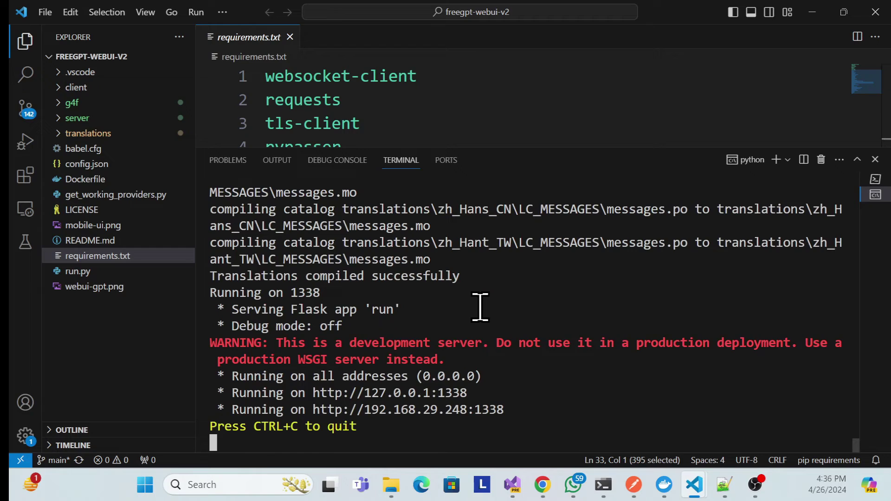
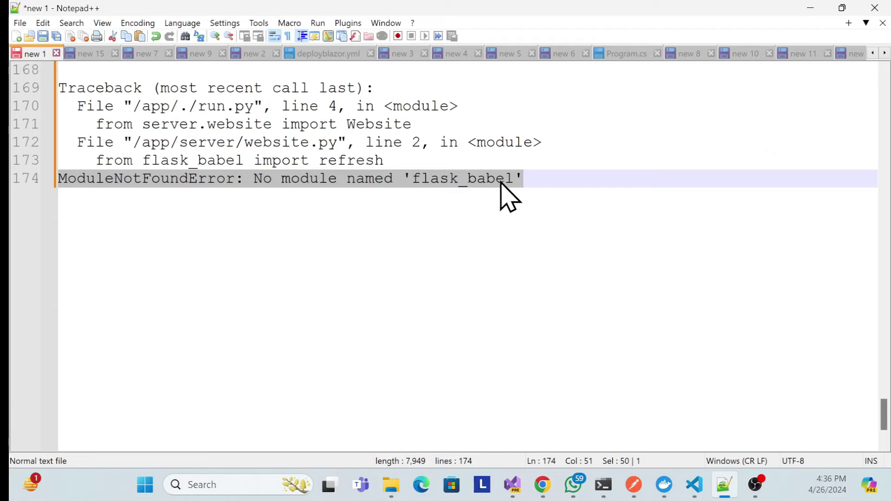
Check the flask_babel module error in Notepad++, and add babel and Flask-Babel on separate lines at the end of requirements.txt in Visual Studio Code.
{"action": "double_click", "coordinate": [485, 180]}
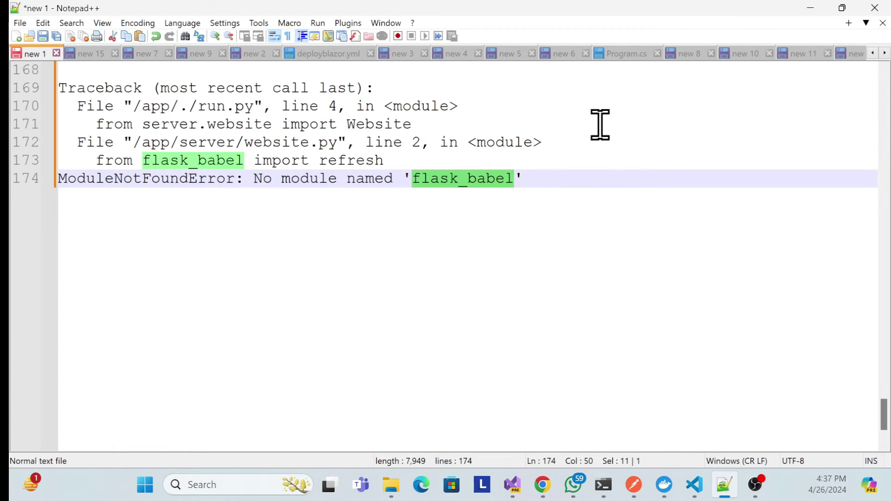
{"action": "left_click", "coordinate": [811, 8]}
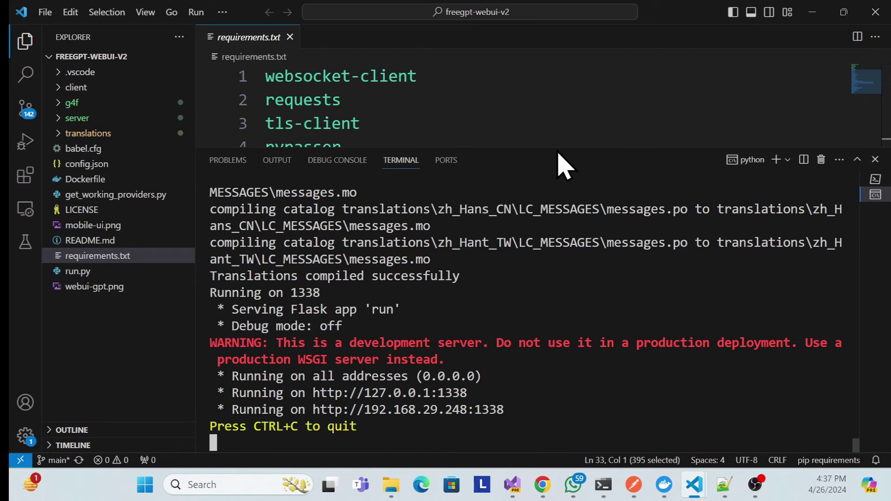
{"action": "left_click_drag", "start_coordinate": [557, 146], "coordinate": [556, 343]}
{"action": "left_click", "coordinate": [119, 258]}
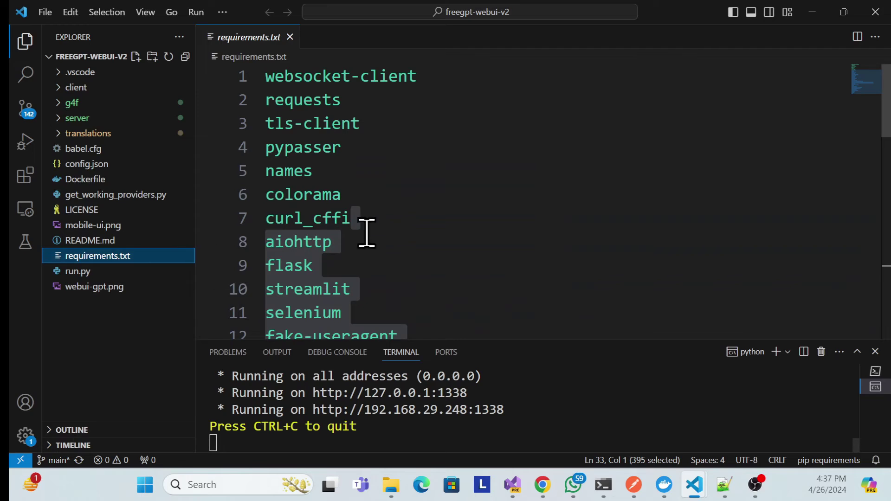
{"action": "scroll", "coordinate": [408, 227], "scroll_direction": "down", "scroll_amount": 10}
{"action": "left_click", "coordinate": [308, 153]}
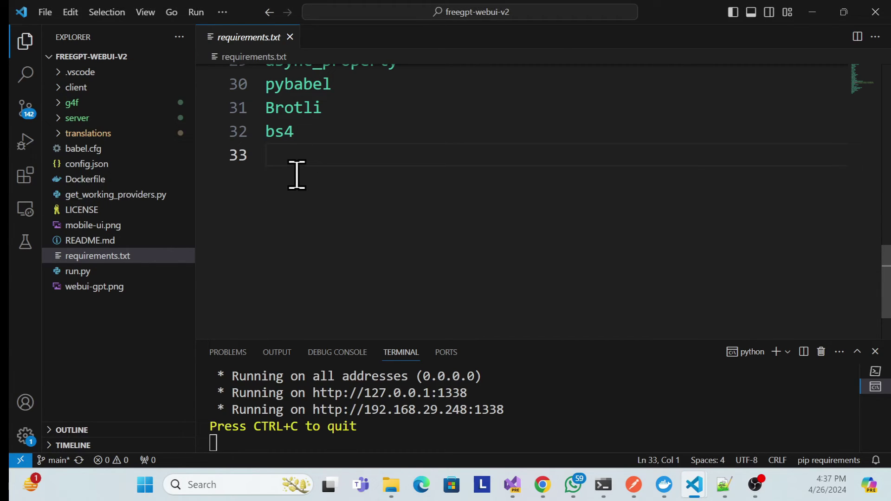
{"action": "type", "text": "babel Flask-Babel"}
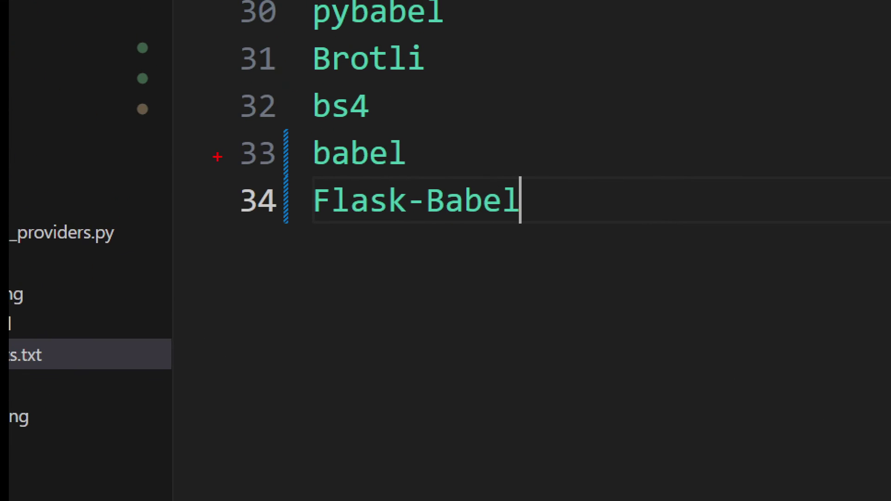
{"action": "left_click_drag", "start_coordinate": [227, 135], "coordinate": [587, 243]}
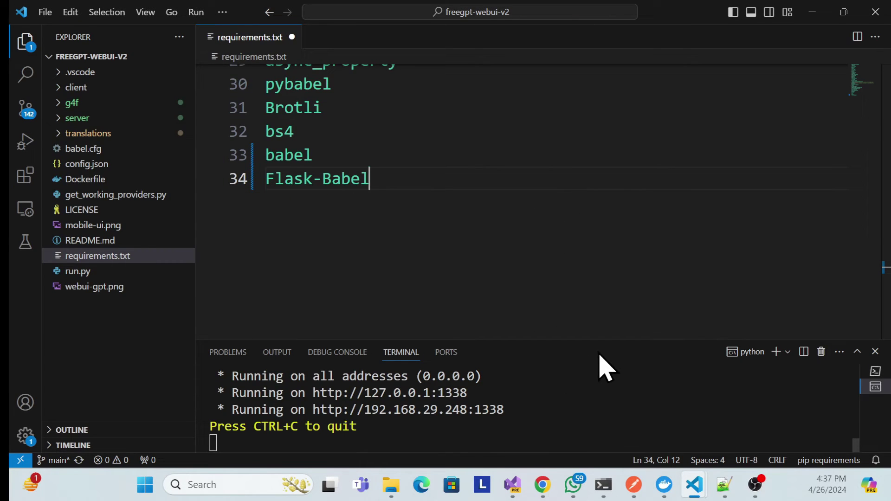
Enlarge the terminal area, review the dependency install command in the README in Chrome, and highlight babel and Flask-Babel in requirements.txt in Visual Studio Code.
{"action": "left_click_drag", "start_coordinate": [601, 338], "coordinate": [592, 229]}
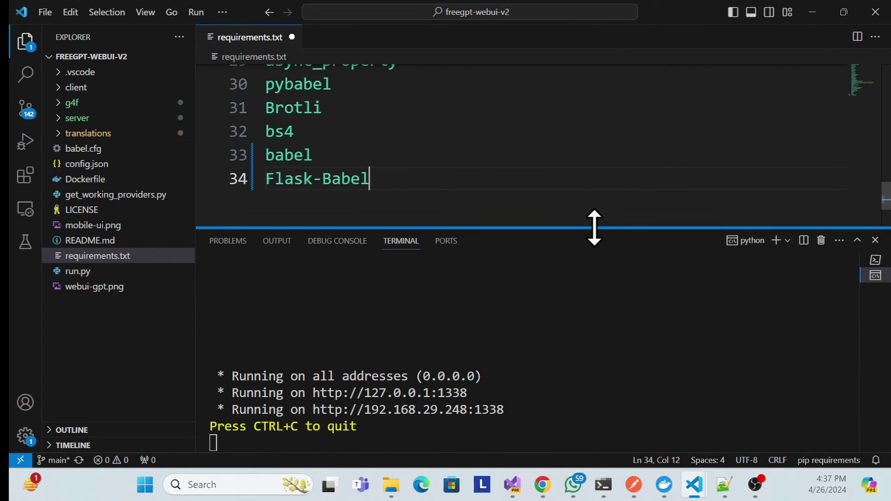
{"action": "mouse_move", "coordinate": [543, 484]}
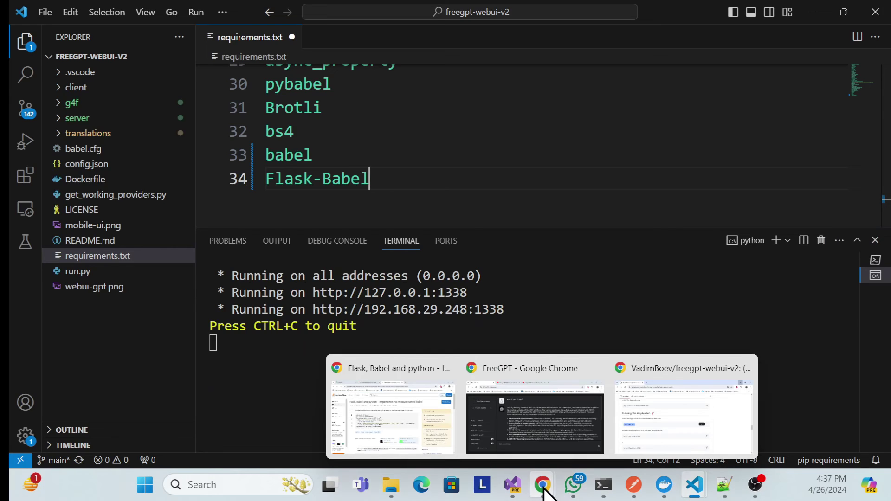
{"action": "left_click", "coordinate": [651, 412]}
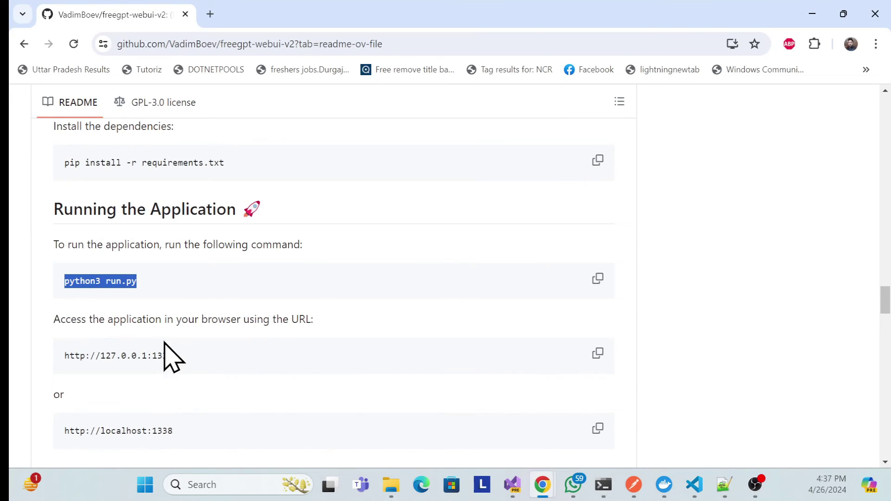
{"action": "scroll", "coordinate": [165, 346], "scroll_direction": "up", "scroll_amount": 4}
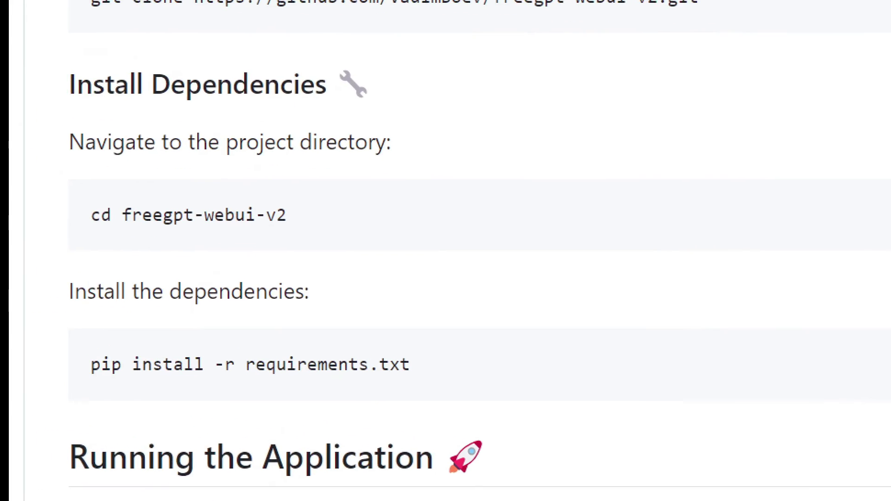
{"action": "left_click_drag", "start_coordinate": [65, 353], "coordinate": [298, 385]}
{"action": "left_click_drag", "start_coordinate": [561, 398], "coordinate": [552, 401]}
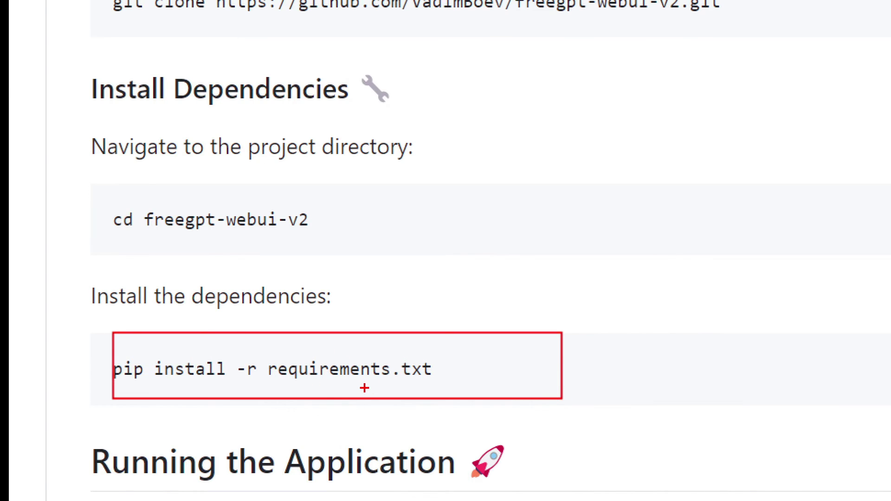
{"action": "left_click", "coordinate": [805, 15]}
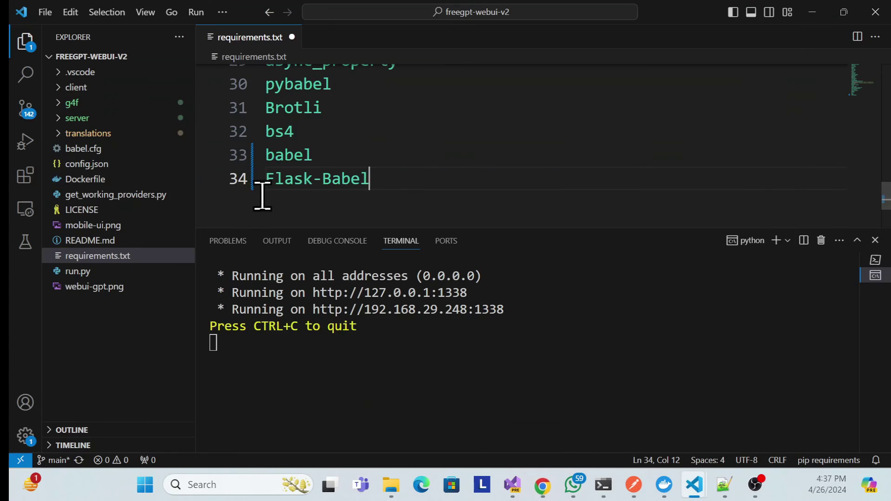
{"action": "left_click_drag", "start_coordinate": [267, 152], "coordinate": [385, 177]}
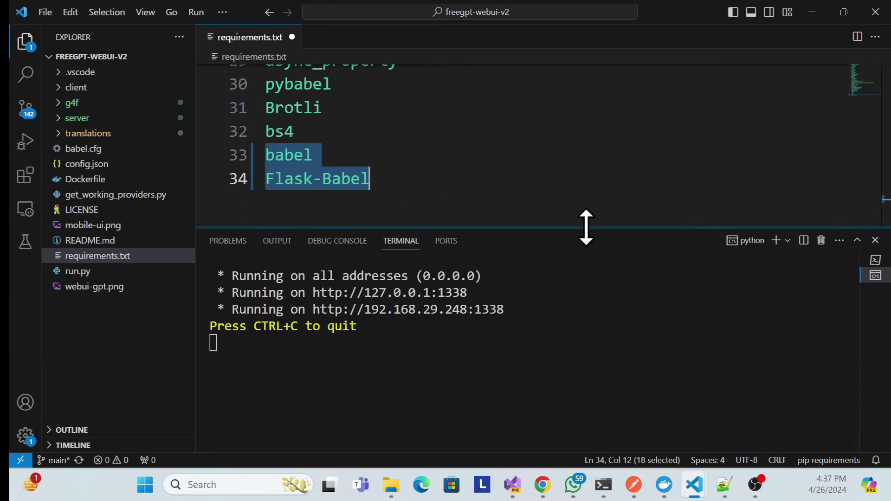
{"action": "left_click_drag", "start_coordinate": [587, 225], "coordinate": [582, 188]}
{"action": "scroll", "coordinate": [398, 349], "scroll_direction": "up", "scroll_amount": 3}
{"action": "scroll", "coordinate": [402, 371], "scroll_direction": "down", "scroll_amount": 3}
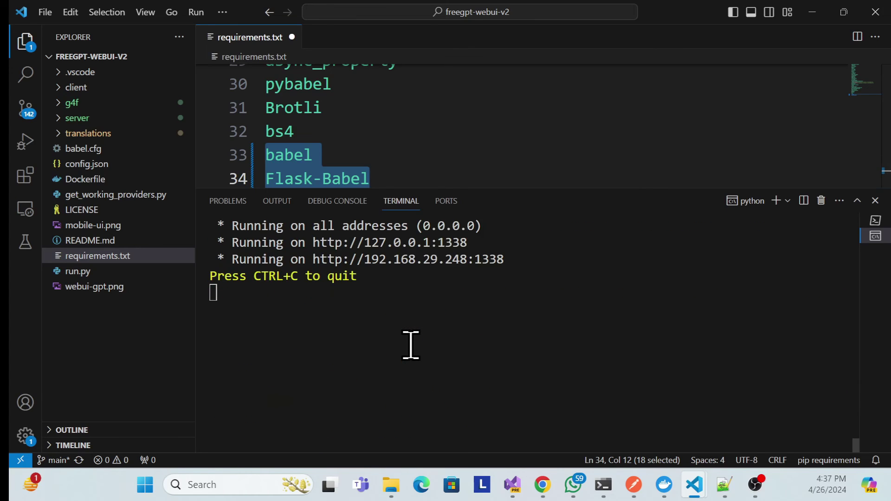
{"action": "scroll", "coordinate": [404, 395], "scroll_direction": "up", "scroll_amount": 2}
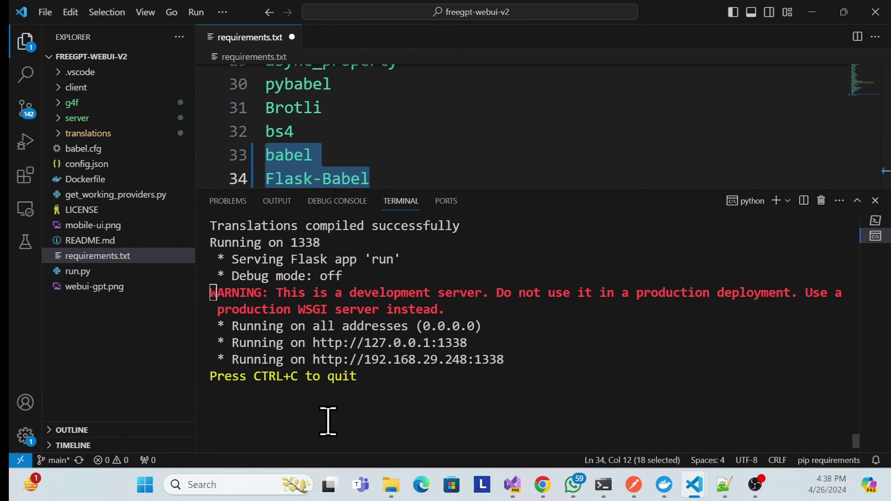
{"action": "left_click_drag", "start_coordinate": [207, 258], "coordinate": [812, 326]}
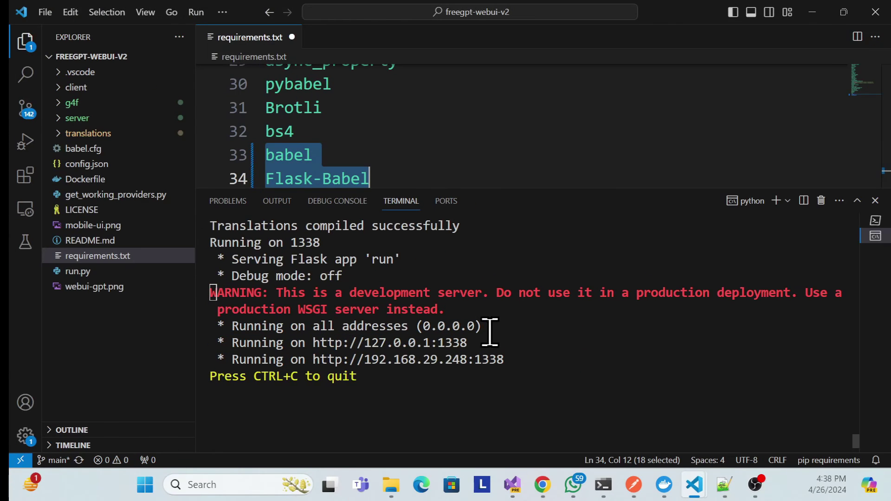
{"action": "left_click_drag", "start_coordinate": [480, 342], "coordinate": [318, 346]}
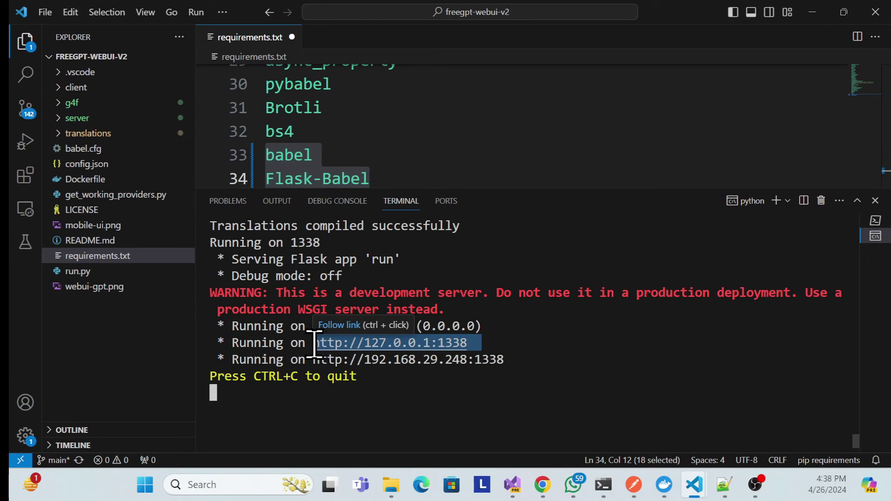
{"action": "key", "text": "ctrl+c"}
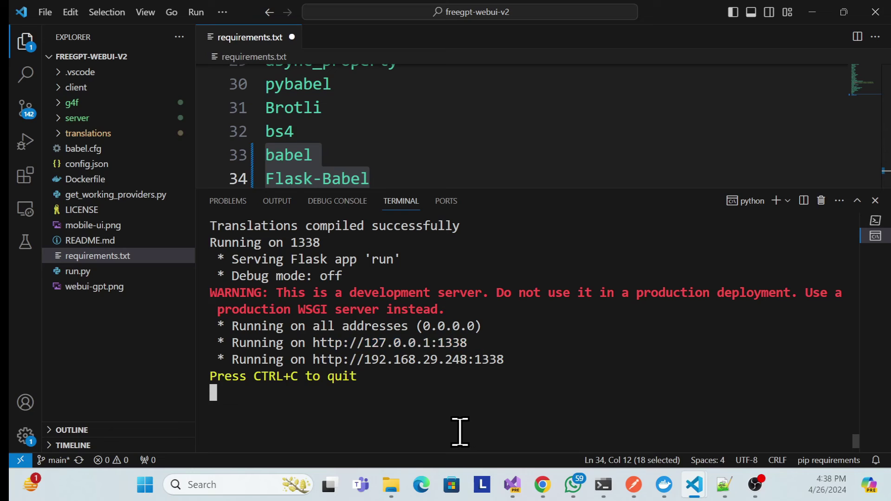
Switch to the Chrome window with the GitHub repository and open the copied local address in a new tab.
{"action": "mouse_move", "coordinate": [543, 484]}
{"action": "left_click", "coordinate": [690, 425]}
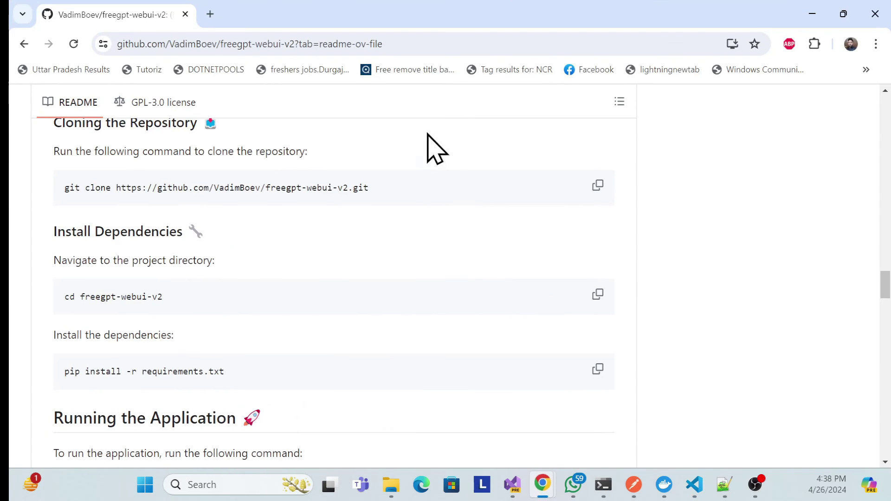
{"action": "left_click", "coordinate": [209, 14]}
{"action": "key", "text": "ctrl+v"}
{"action": "key", "text": "Return"}
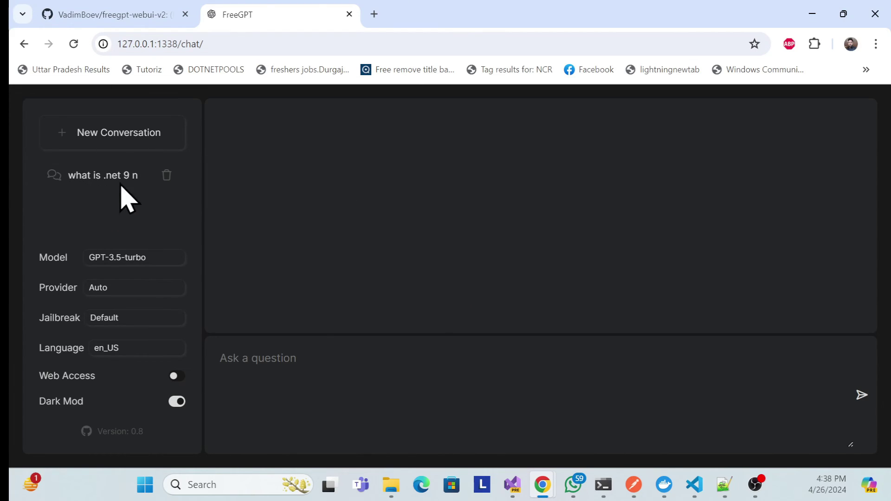
Delete the existing .net 9 conversation and set the chat model to LLaMA2-70b.
{"action": "left_click", "coordinate": [166, 176]}
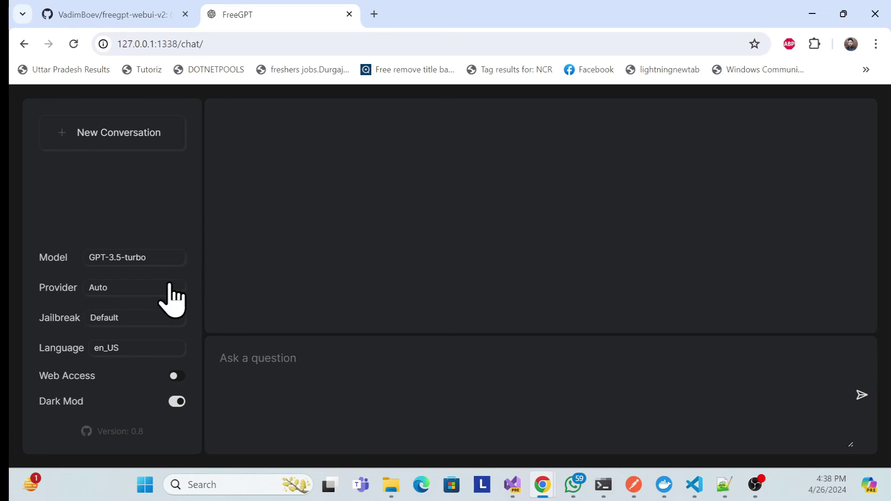
{"action": "left_click", "coordinate": [156, 258]}
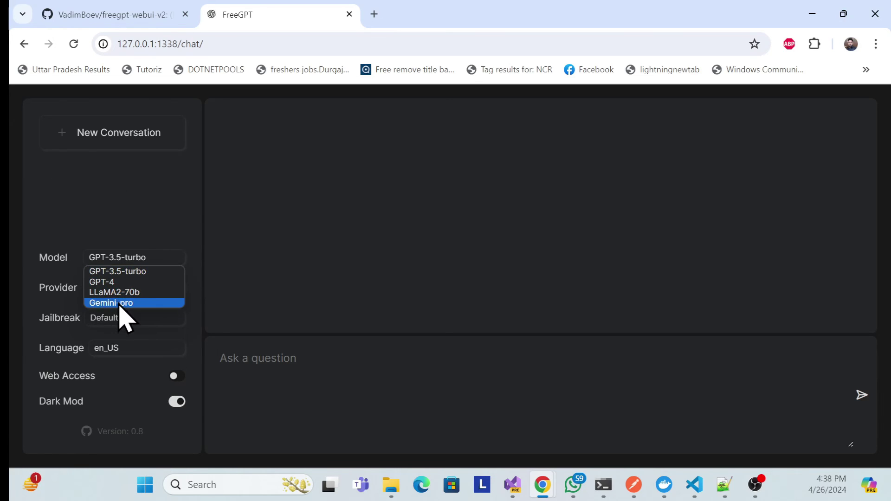
{"action": "left_click", "coordinate": [117, 296]}
Send the prompt "please generate database for school management system" and read through the generated tables.
{"action": "left_click", "coordinate": [360, 366]}
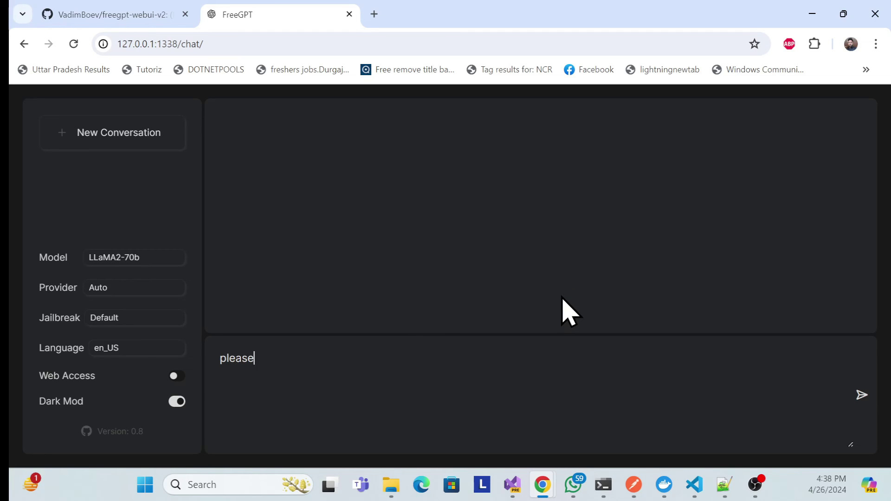
{"action": "type", "text": "please genr"}
{"action": "key", "text": "BackSpace"}
{"action": "type", "text": "erate database for school management system"}
{"action": "key", "text": "Left"}
{"action": "key", "text": "Left"}
{"action": "key", "text": "Left"}
{"action": "key", "text": "Left"}
{"action": "key", "text": "Left"}
{"action": "key", "text": "Left"}
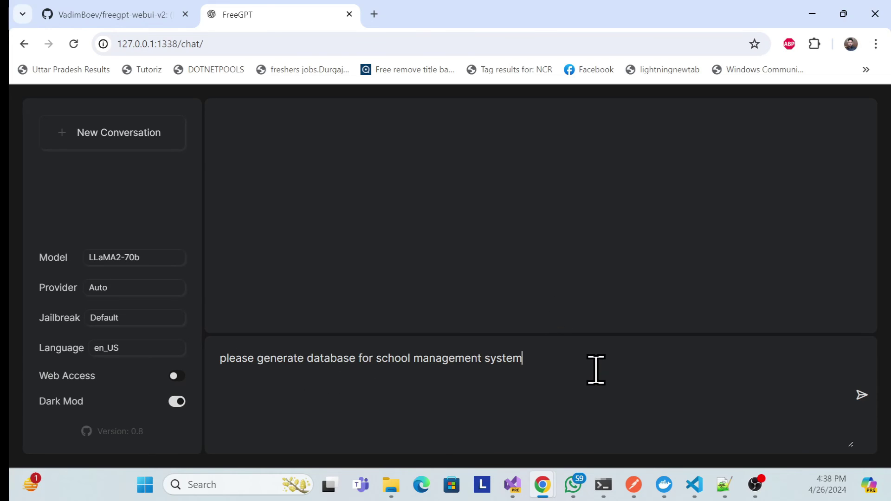
{"action": "key", "text": "Return"}
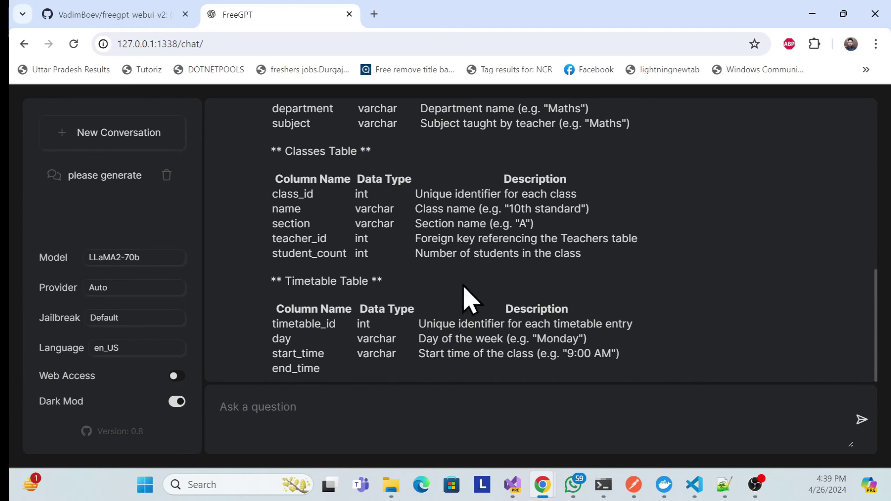
{"action": "scroll", "coordinate": [453, 306], "scroll_direction": "up", "scroll_amount": 15}
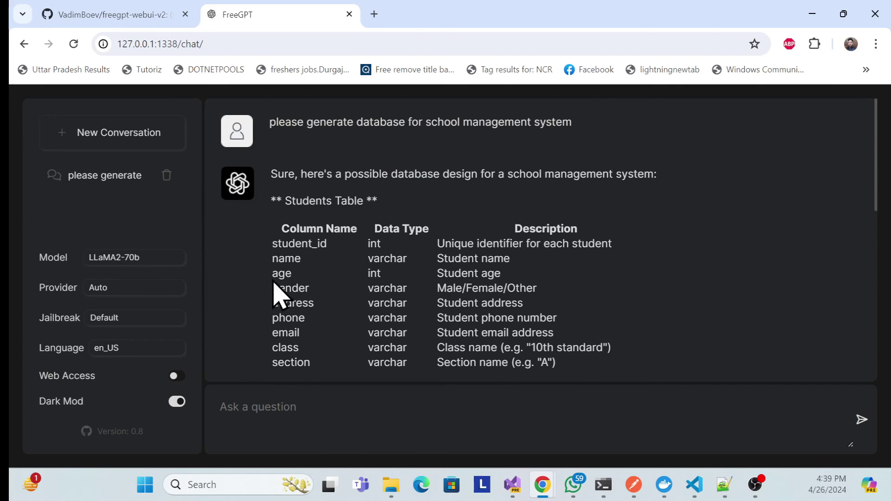
{"action": "scroll", "coordinate": [366, 279], "scroll_direction": "down", "scroll_amount": 15}
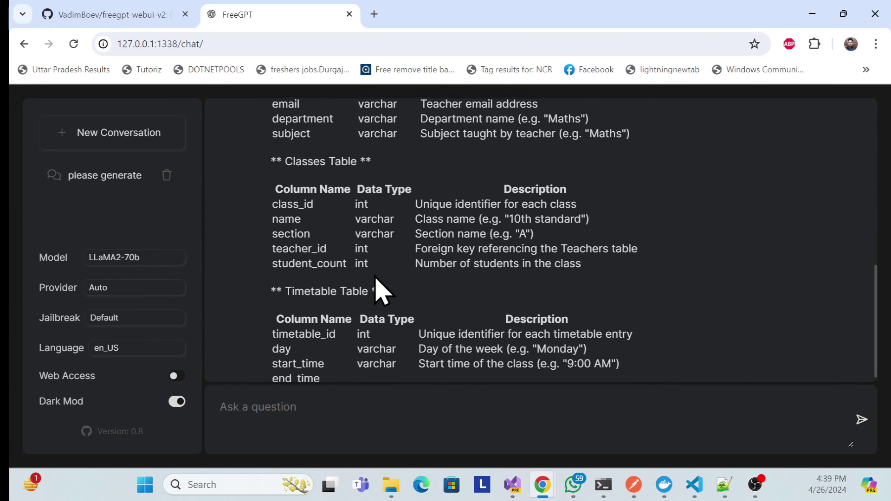
{"action": "scroll", "coordinate": [376, 287], "scroll_direction": "up", "scroll_amount": 15}
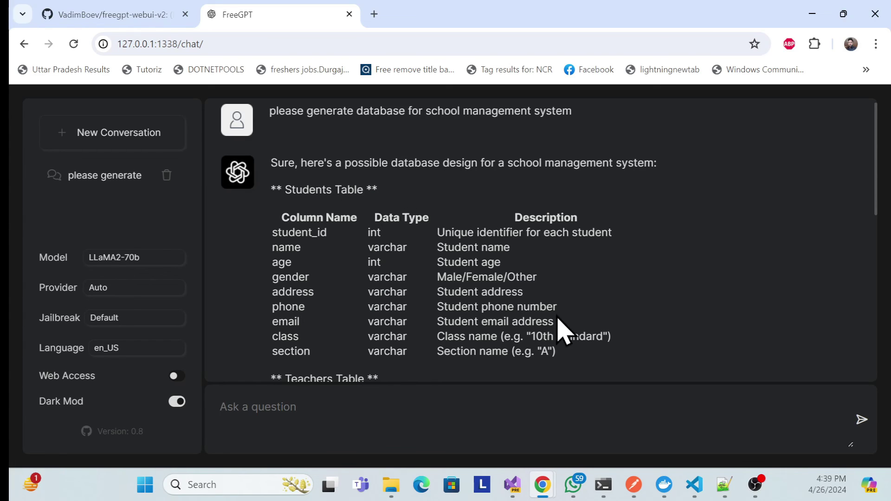
Review the freegpt-webui-v2 repository page on GitHub, from the README up to the file list and description.
{"action": "left_click", "coordinate": [114, 14]}
{"action": "scroll", "coordinate": [258, 197], "scroll_direction": "up", "scroll_amount": 10}
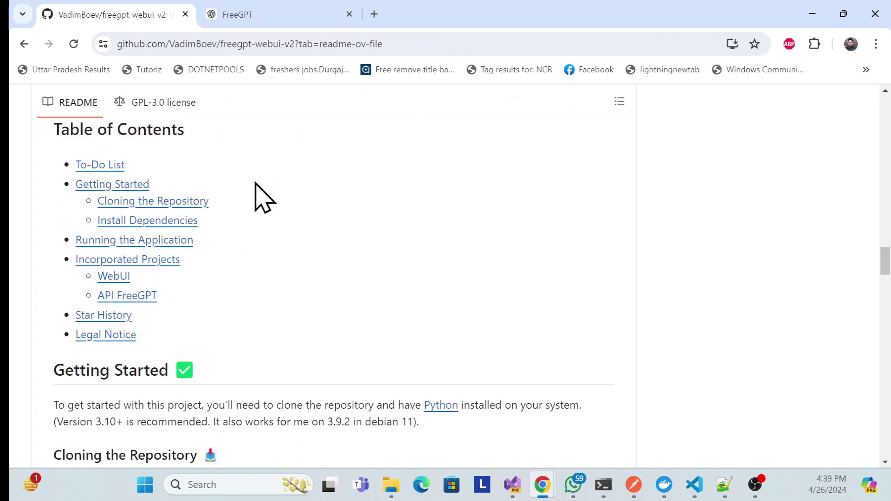
{"action": "scroll", "coordinate": [258, 197], "scroll_direction": "up", "scroll_amount": 15}
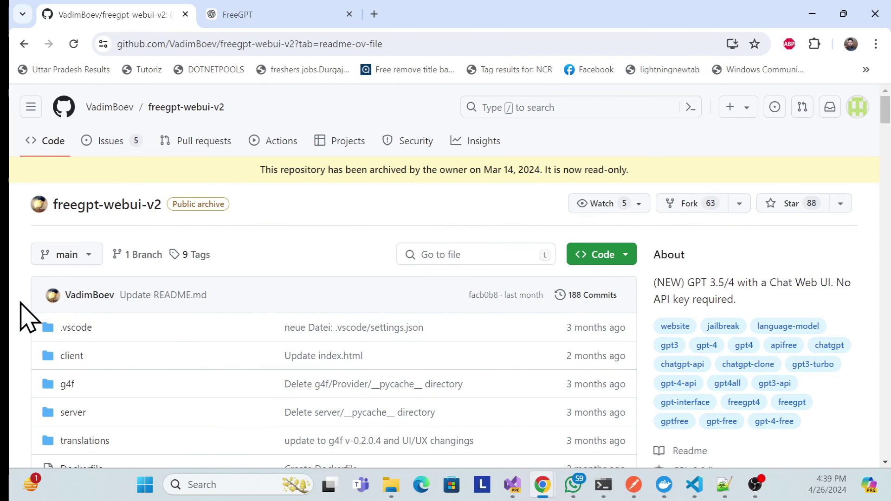
{"action": "scroll", "coordinate": [28, 318], "scroll_direction": "down", "scroll_amount": 5}
{"action": "scroll", "coordinate": [28, 318], "scroll_direction": "up", "scroll_amount": 3}
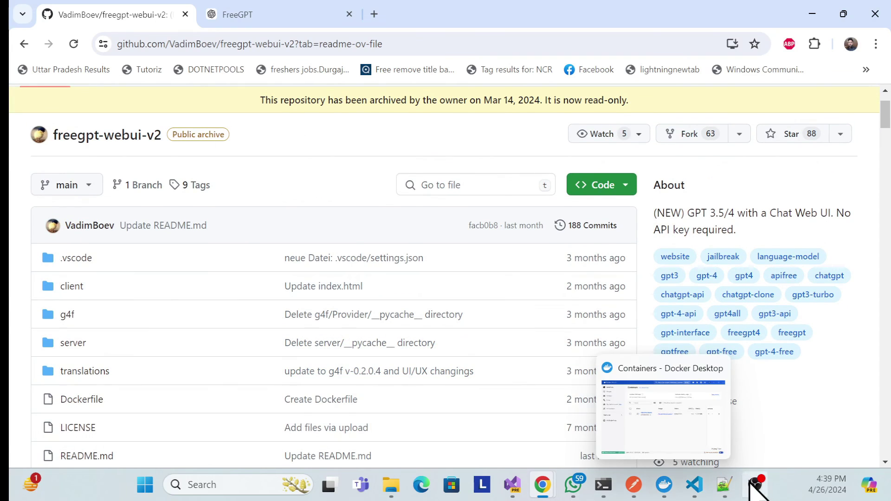
Switch to Visual Studio Code and examine the development server warning and WSGI recommendation in the terminal output.
{"action": "mouse_move", "coordinate": [705, 475]}
{"action": "left_click", "coordinate": [761, 415]}
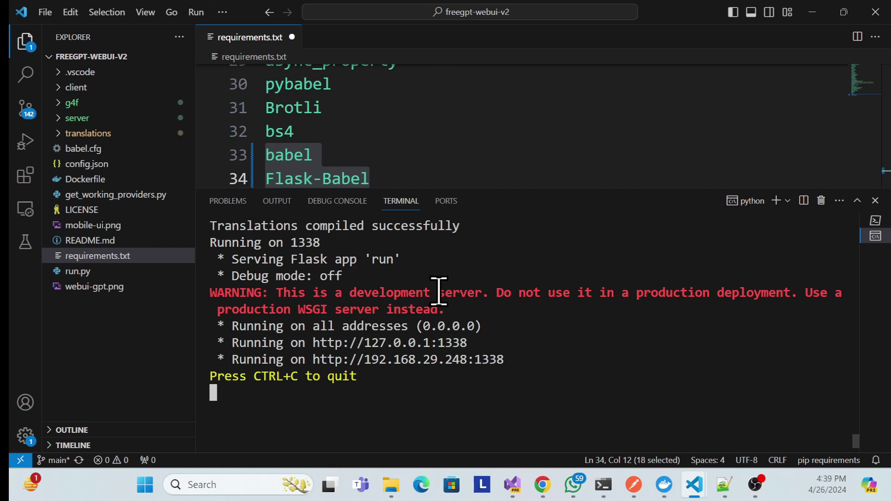
{"action": "left_click_drag", "start_coordinate": [499, 290], "coordinate": [413, 312]}
{"action": "left_click", "coordinate": [659, 310]}
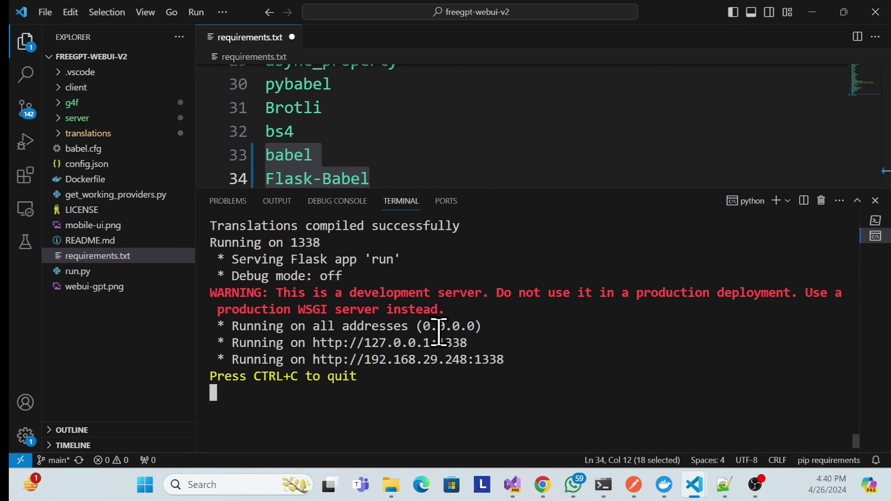
{"action": "left_click_drag", "start_coordinate": [219, 309], "coordinate": [327, 310]}
{"action": "left_click", "coordinate": [344, 309]}
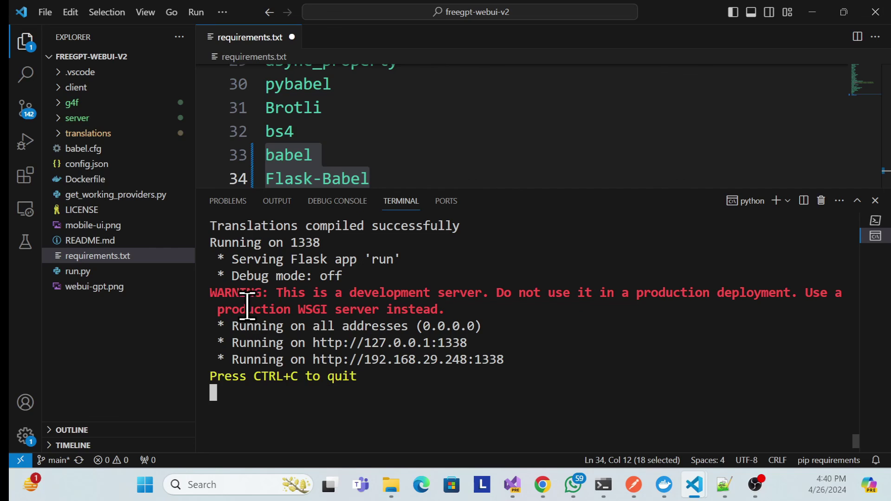
{"action": "scroll", "coordinate": [244, 308], "scroll_direction": "up", "scroll_amount": 5}
{"action": "scroll", "coordinate": [392, 344], "scroll_direction": "down", "scroll_amount": 5}
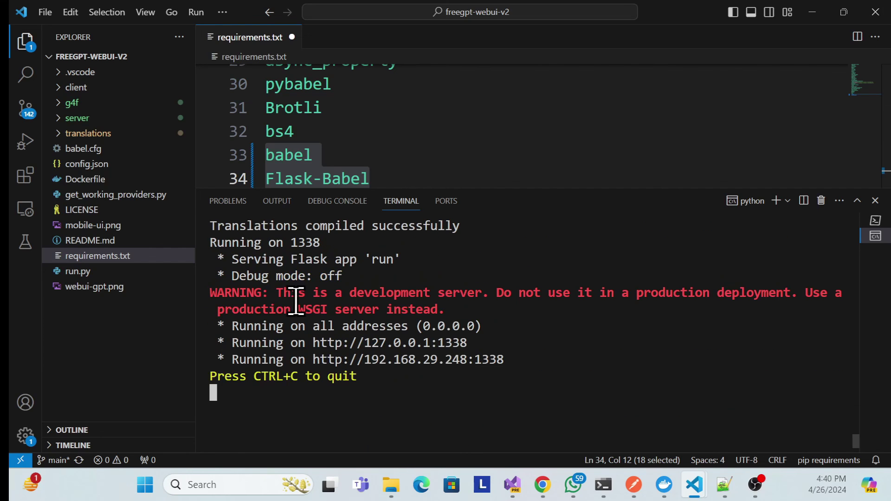
Return to the FreeGPT chat in Chrome, review the end of the answer and look through the available models.
{"action": "left_click", "coordinate": [812, 12]}
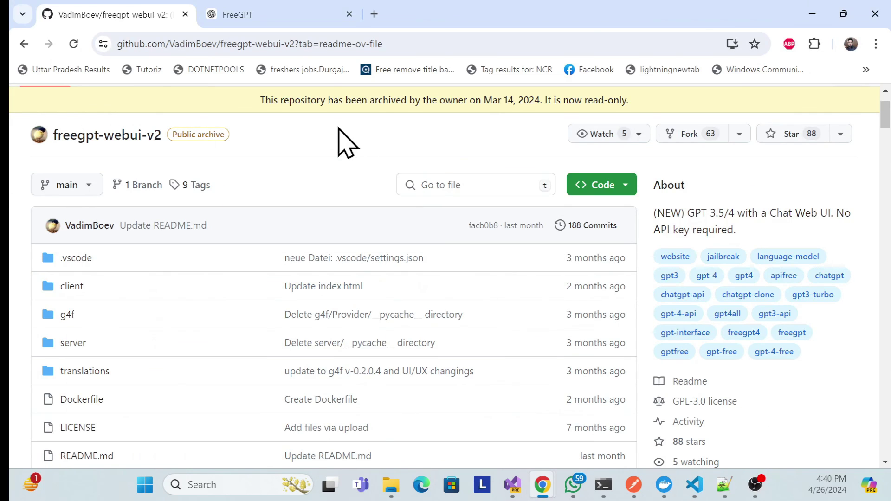
{"action": "left_click", "coordinate": [237, 18]}
{"action": "scroll", "coordinate": [429, 272], "scroll_direction": "down", "scroll_amount": 10}
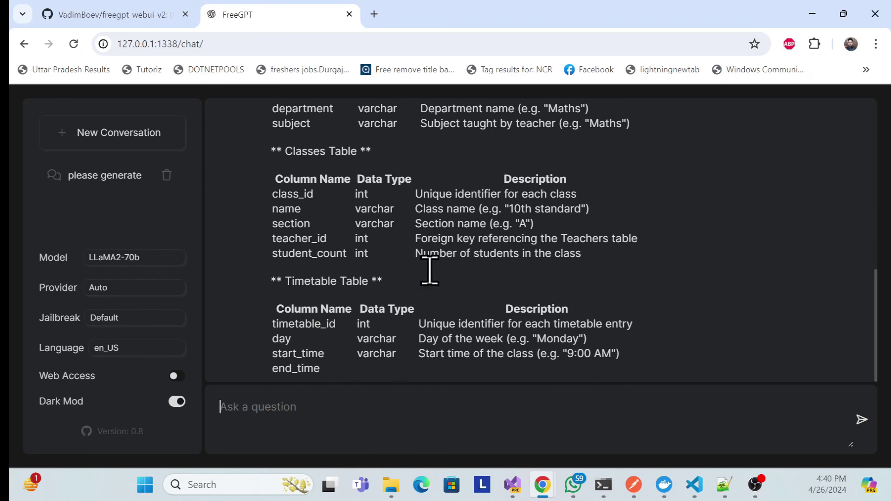
{"action": "left_click", "coordinate": [139, 258]}
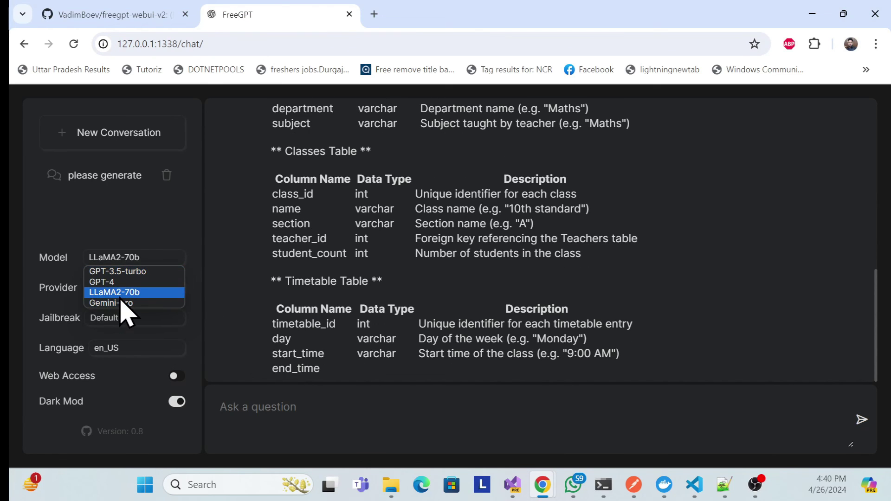
{"action": "left_click", "coordinate": [632, 274]}
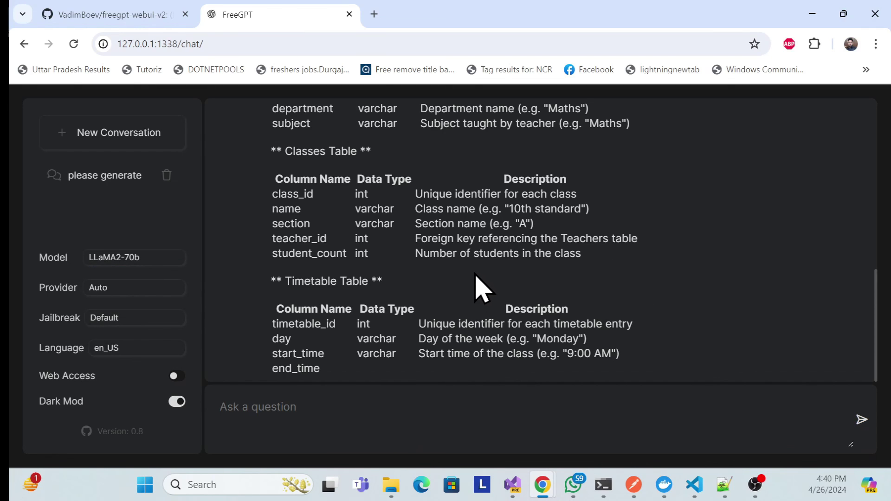